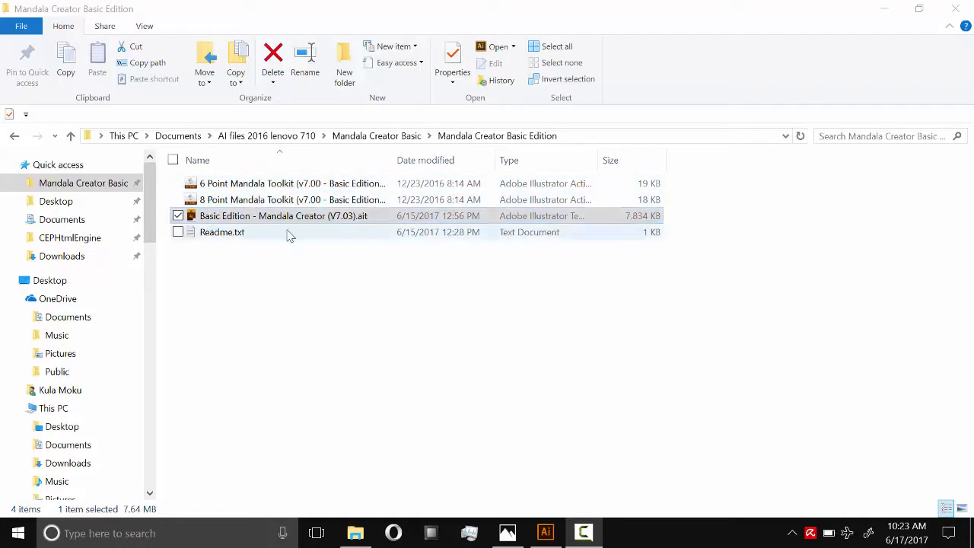
Step: Open a new Illustrator document from the Basic Edition - Mandala Creator (V7.03).ait template and fit its artboard to the window
{"action": "left_click_drag", "start_coordinate": [193, 221], "coordinate": [481, 251]}
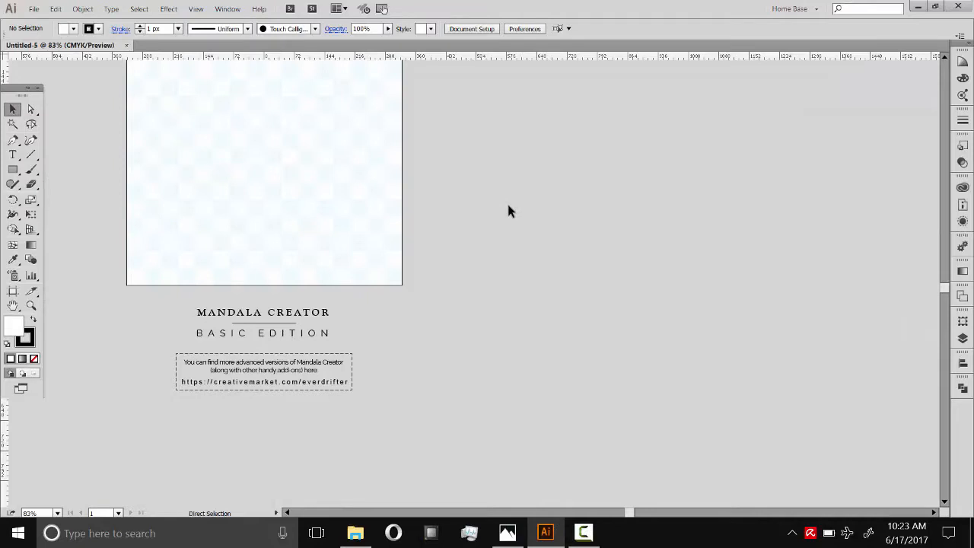
{"action": "key", "text": "ctrl+0"}
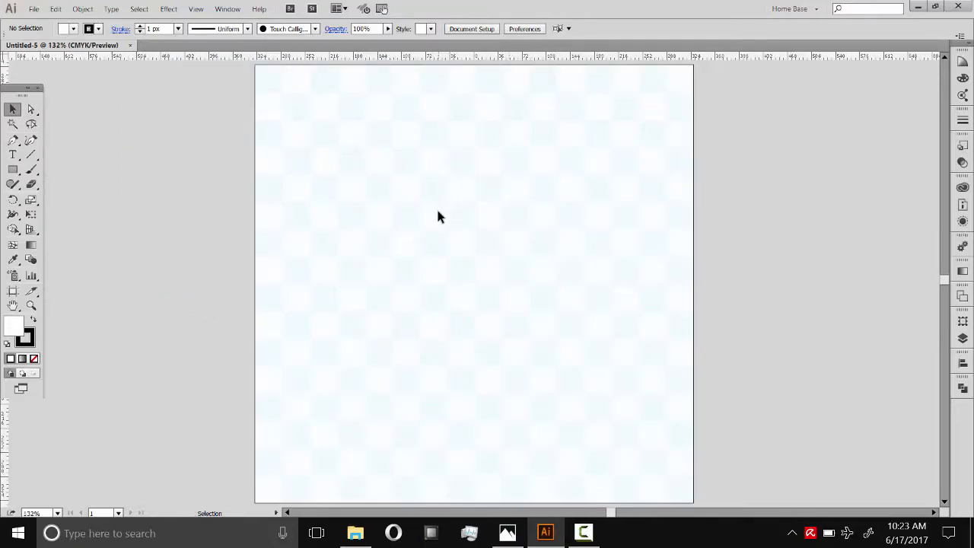
Step: Show the mandala brush list and place it beside the artboard
{"action": "left_click", "coordinate": [228, 10]}
{"action": "left_click", "coordinate": [304, 227]}
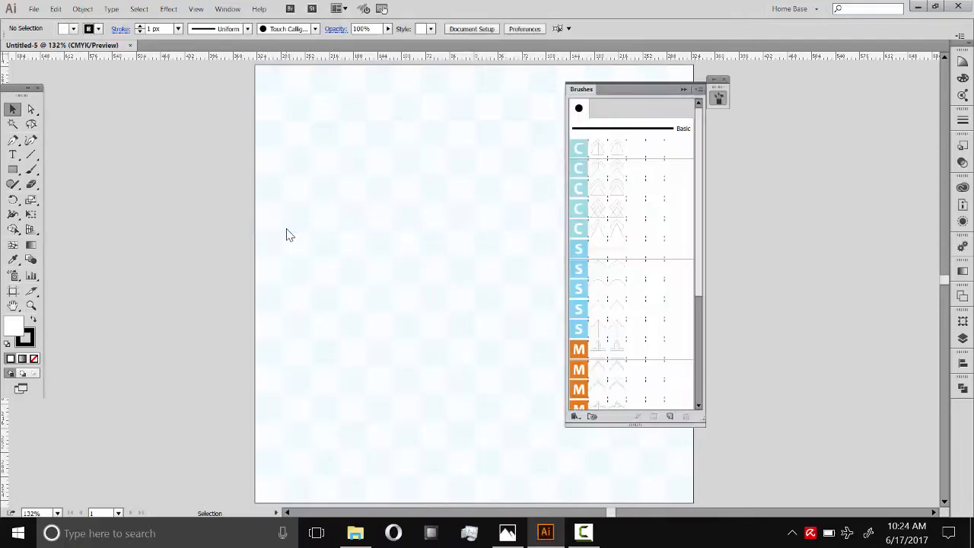
{"action": "mouse_move", "coordinate": [639, 85]}
{"action": "left_mouse_down"}
{"action": "mouse_move", "coordinate": [663, 98]}
{"action": "mouse_move", "coordinate": [781, 102]}
{"action": "left_mouse_up"}
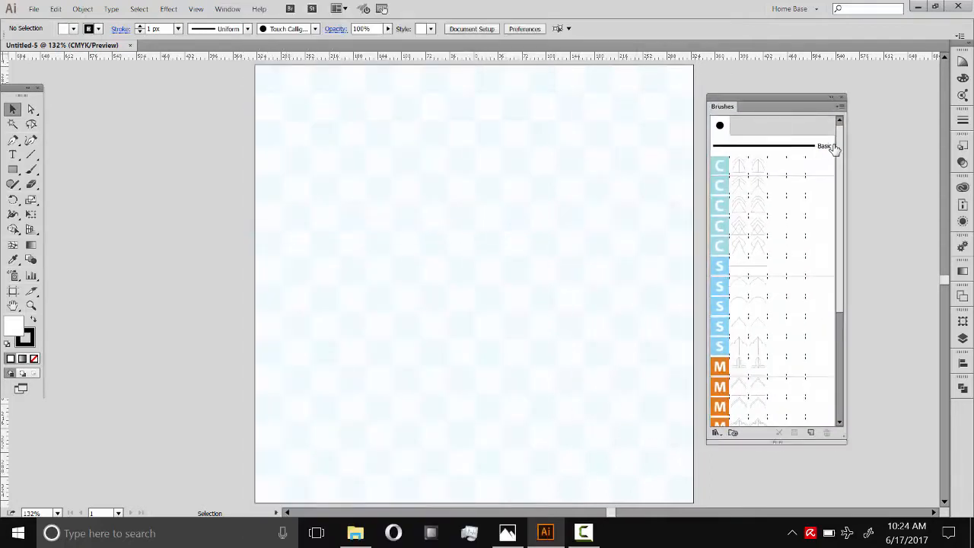
{"action": "mouse_move", "coordinate": [840, 149]}
{"action": "left_mouse_down"}
{"action": "mouse_move", "coordinate": [840, 229]}
{"action": "mouse_move", "coordinate": [841, 123]}
{"action": "left_mouse_up"}
Step: Show the Actions panel beside the artboard and clear all existing actions from it
{"action": "left_click", "coordinate": [227, 9]}
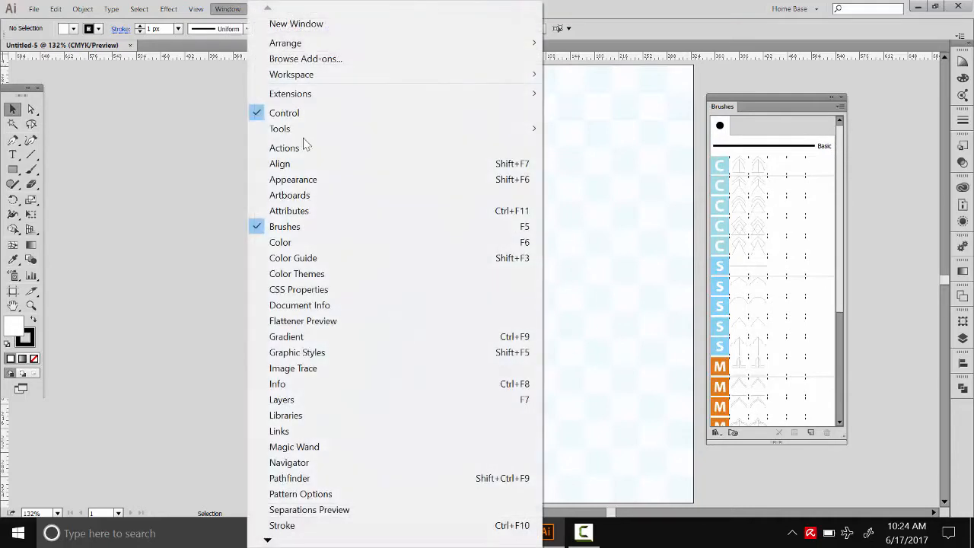
{"action": "left_click", "coordinate": [291, 146]}
{"action": "left_click_drag", "start_coordinate": [173, 91], "coordinate": [187, 104]}
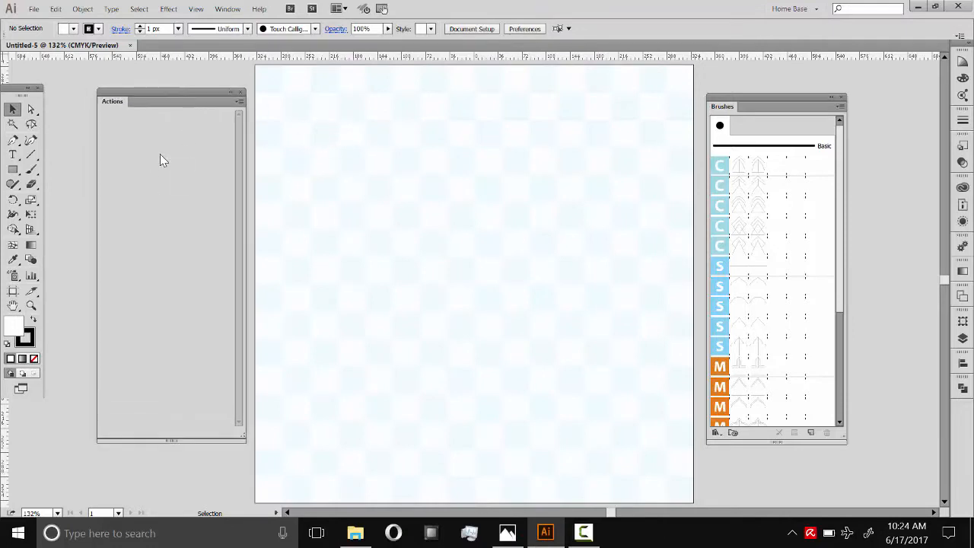
{"action": "left_click", "coordinate": [239, 103]}
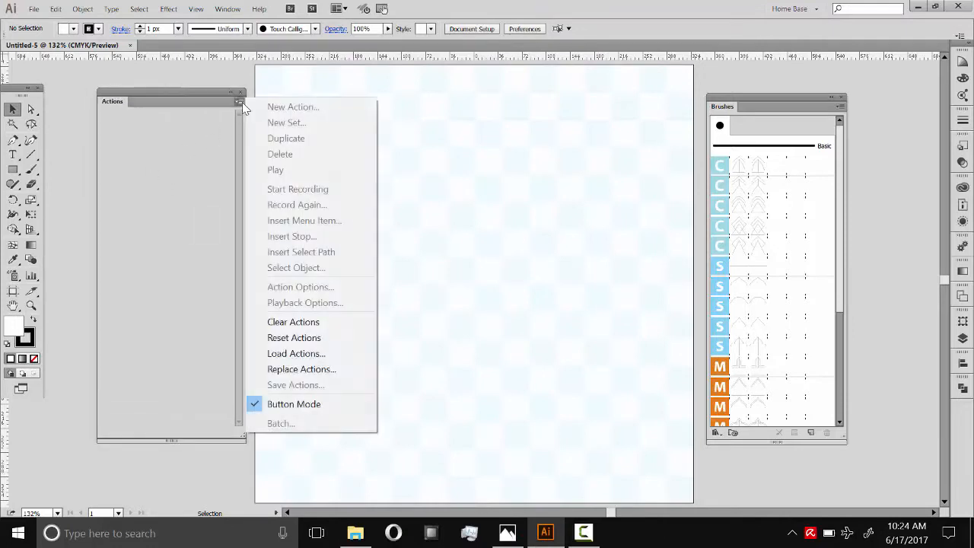
{"action": "left_click", "coordinate": [291, 329]}
{"action": "left_click", "coordinate": [473, 281]}
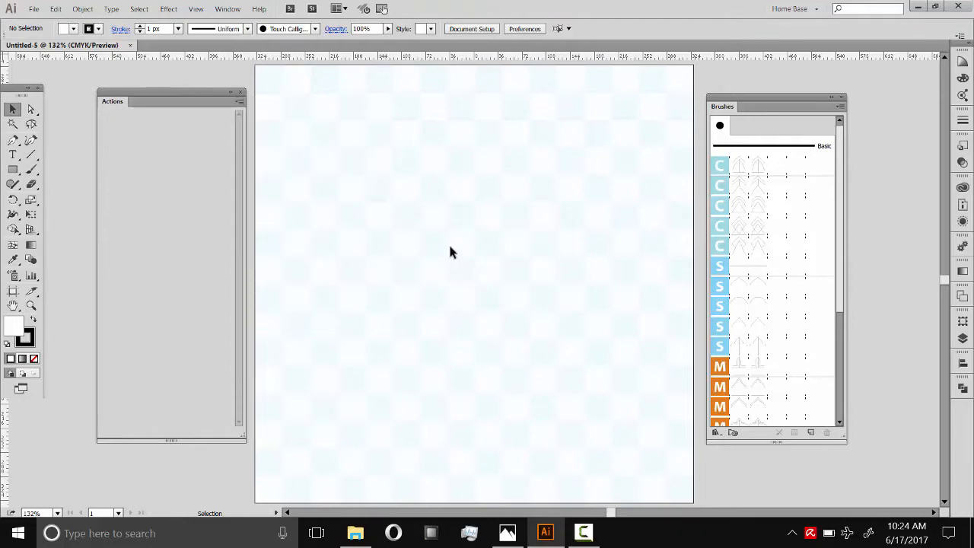
Step: Load the action set 6 Point Mandala Toolkit (v7.00 - Basic Edition).aia from the Mandala Creator Basic Edition folder
{"action": "left_click", "coordinate": [239, 103]}
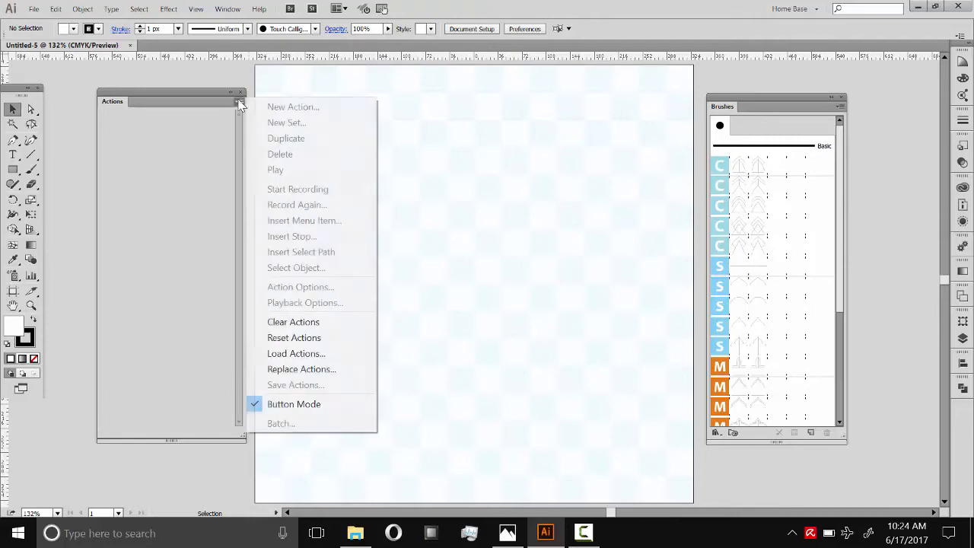
{"action": "left_click", "coordinate": [283, 361]}
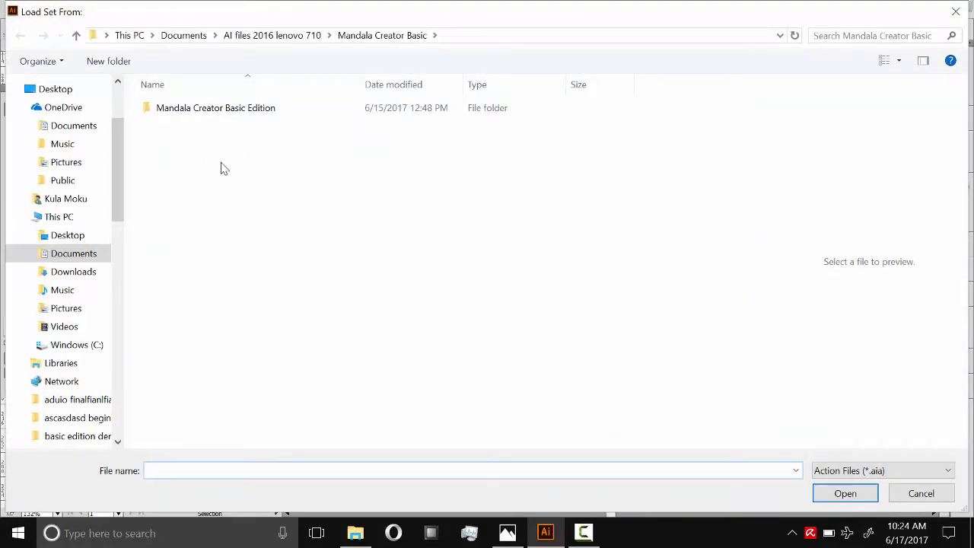
{"action": "left_click", "coordinate": [150, 111]}
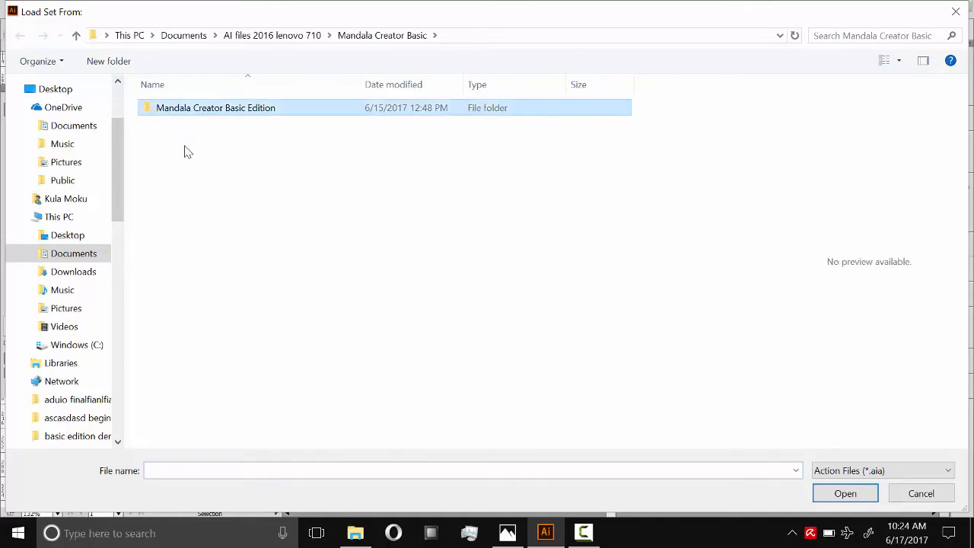
{"action": "double_click", "coordinate": [155, 111]}
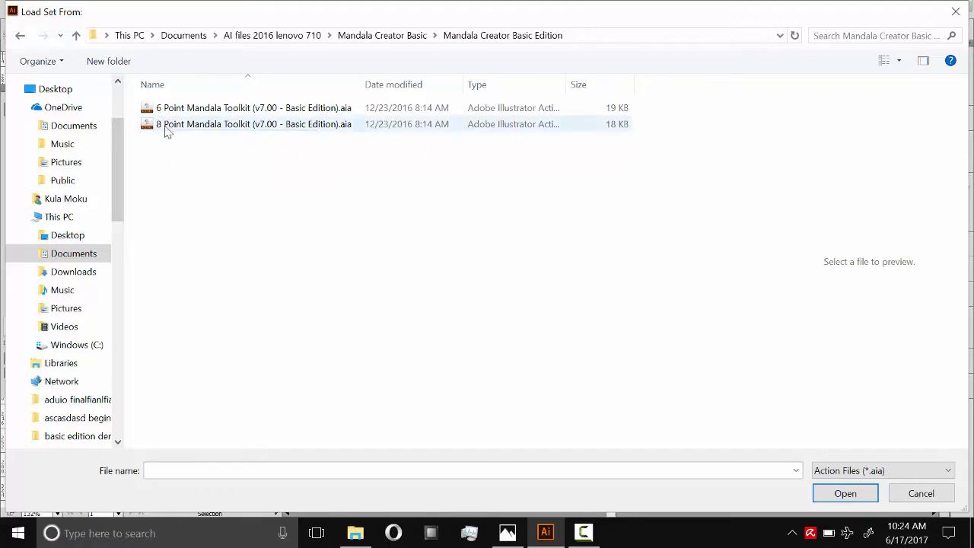
{"action": "double_click", "coordinate": [183, 110]}
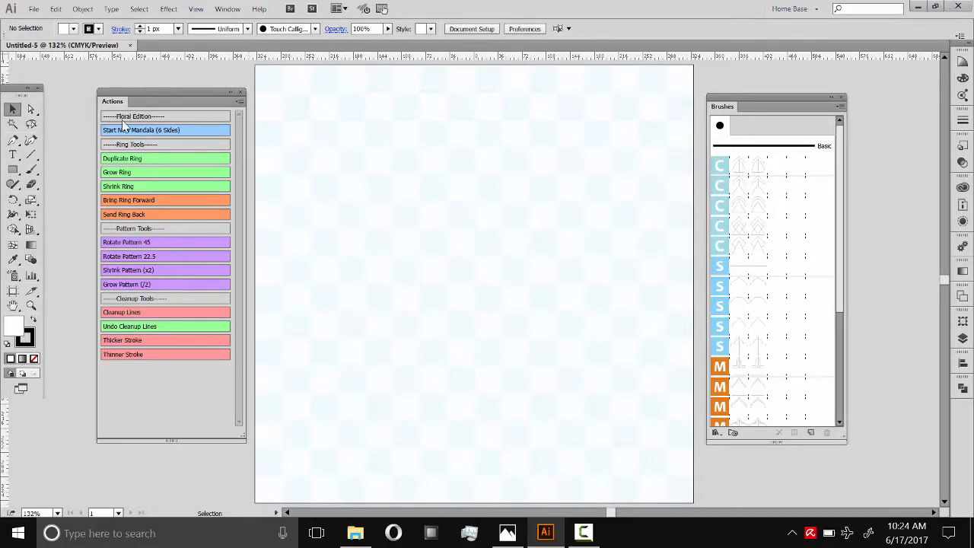
Step: Switch the actions out of Button Mode to their list view, and back to Button Mode
{"action": "left_click", "coordinate": [238, 102]}
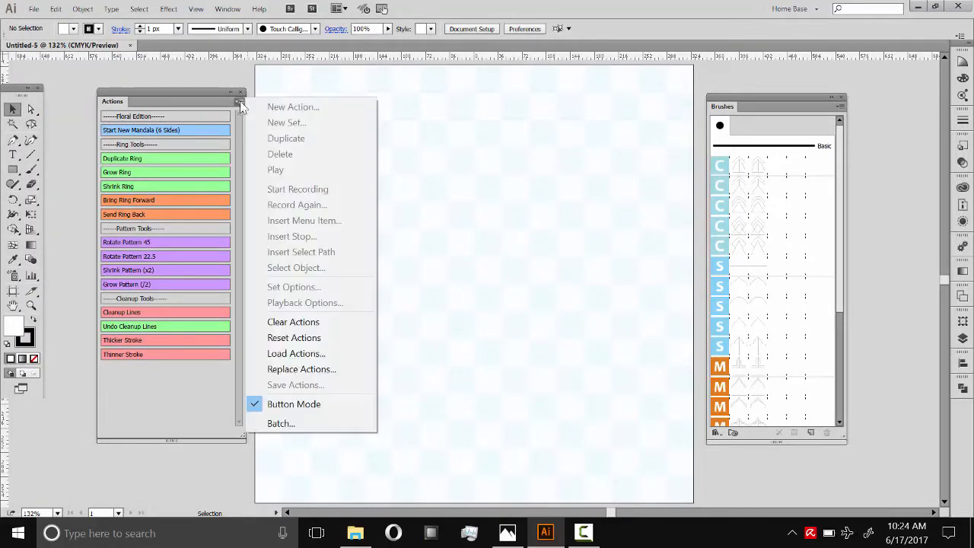
{"action": "left_click", "coordinate": [295, 404]}
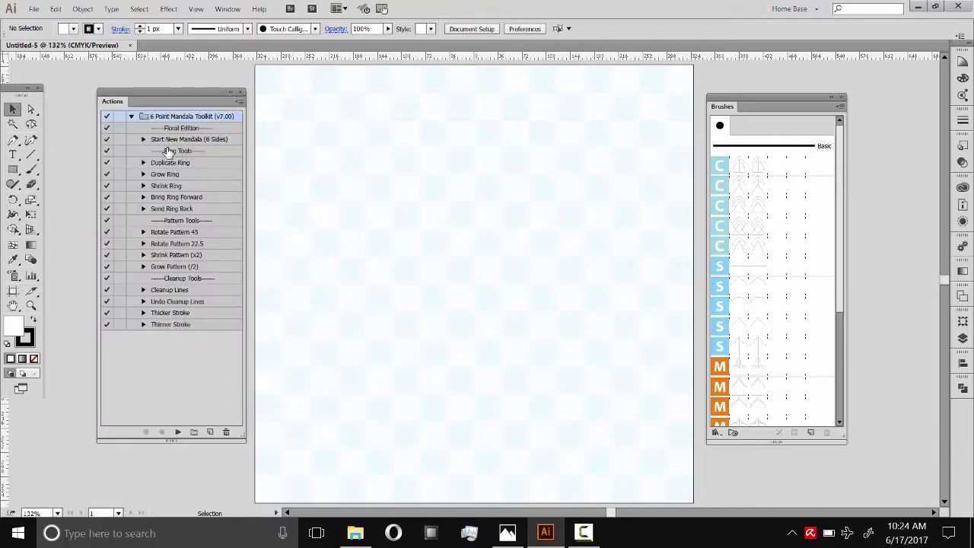
{"action": "left_click", "coordinate": [237, 102]}
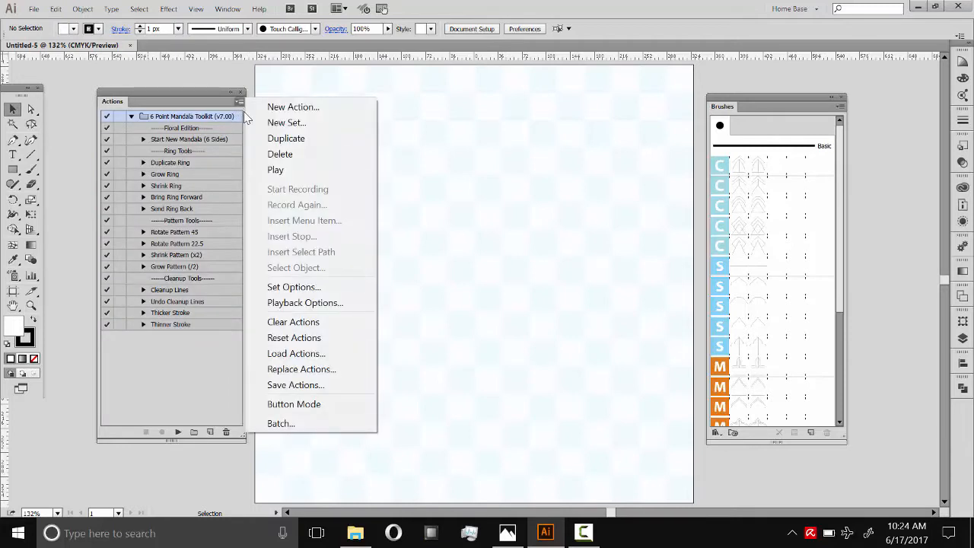
{"action": "left_click", "coordinate": [284, 407]}
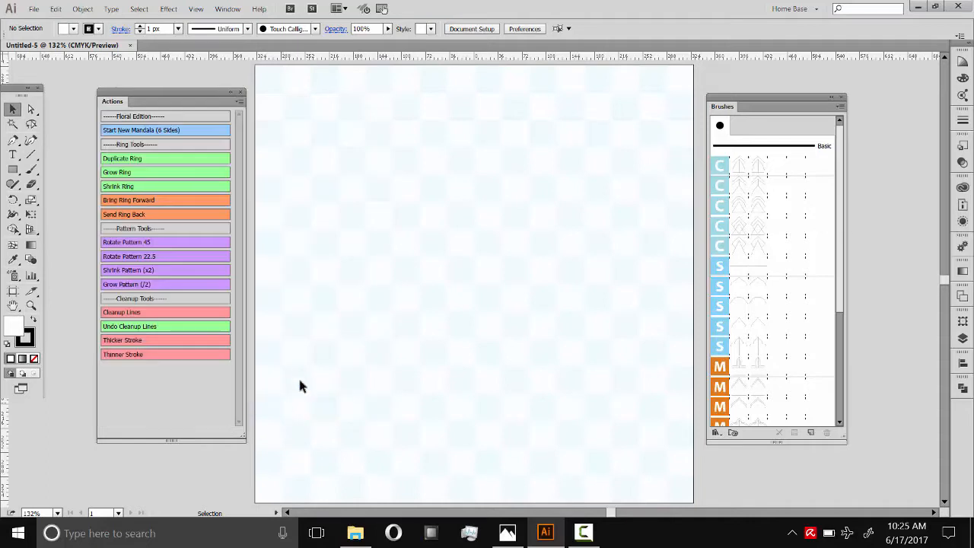
{"action": "left_click_drag", "start_coordinate": [174, 96], "coordinate": [179, 99]}
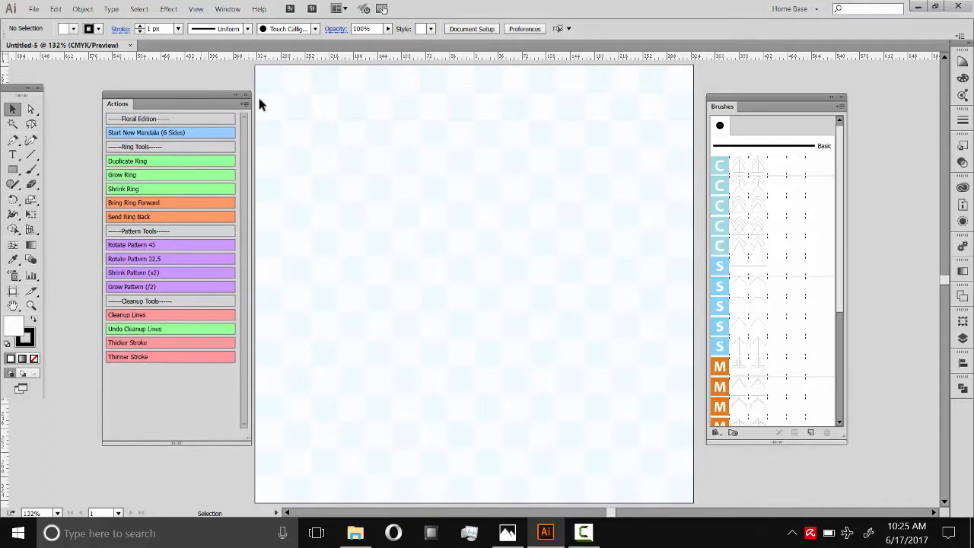
Step: Start a new six-sided mandala with the Start New Mandala (6 Sides) action and select its ring
{"action": "left_click", "coordinate": [138, 133]}
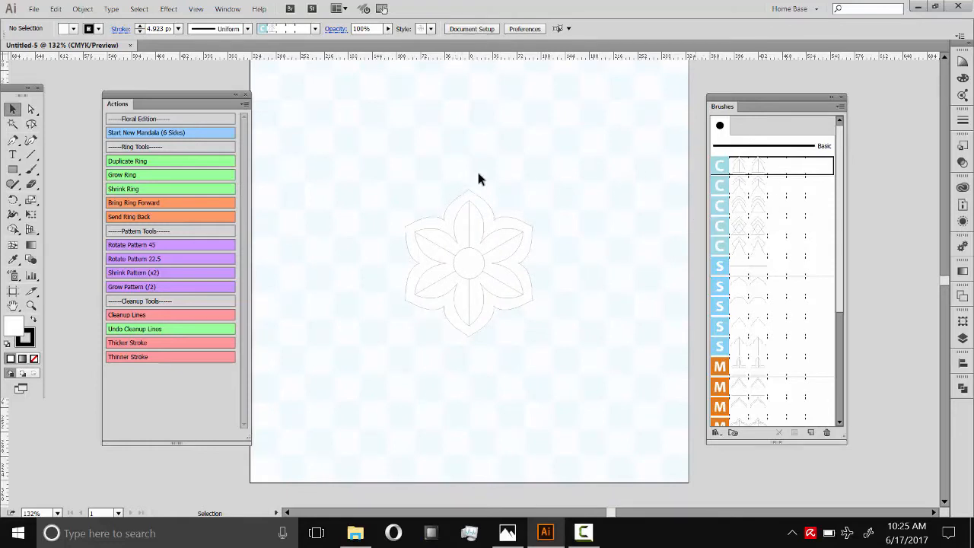
{"action": "left_click", "coordinate": [513, 241]}
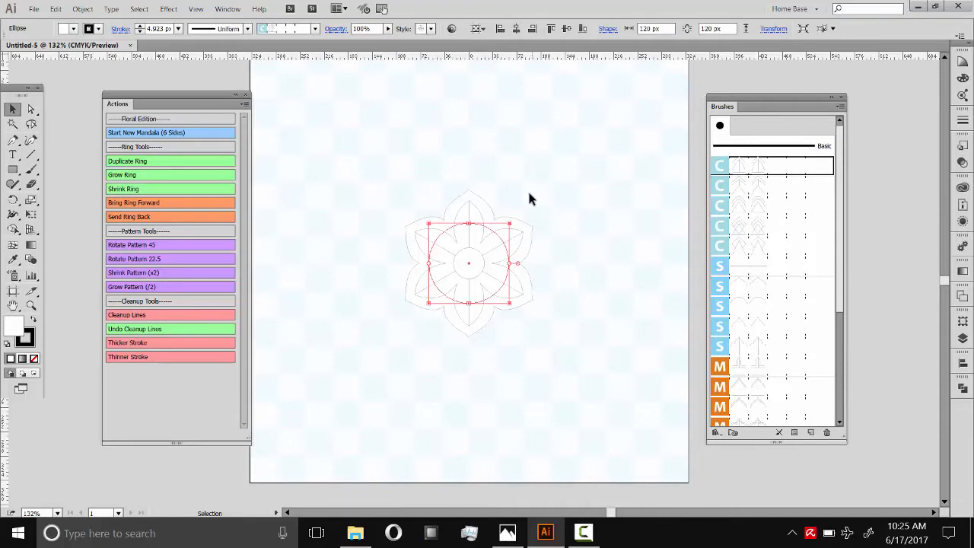
Step: Try the different center (C) brushes on the selected ring, ending on the first C brush
{"action": "left_click", "coordinate": [749, 187]}
{"action": "left_click", "coordinate": [756, 207]}
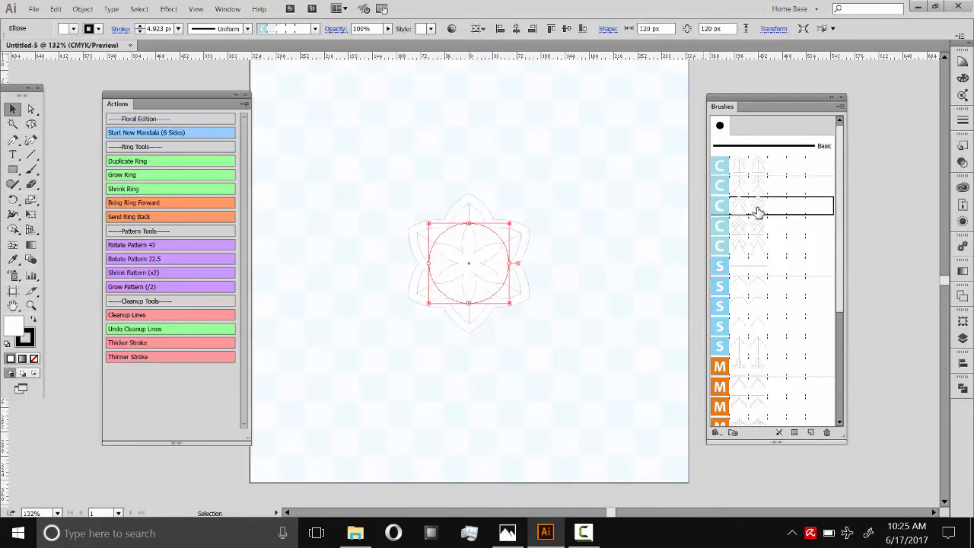
{"action": "left_click", "coordinate": [758, 188]}
{"action": "left_click", "coordinate": [755, 207]}
{"action": "left_click", "coordinate": [755, 227]}
{"action": "left_click", "coordinate": [757, 246]}
{"action": "left_click", "coordinate": [758, 266]}
{"action": "left_click", "coordinate": [756, 248]}
{"action": "left_click", "coordinate": [755, 227]}
{"action": "left_click", "coordinate": [753, 207]}
{"action": "left_click", "coordinate": [751, 172]}
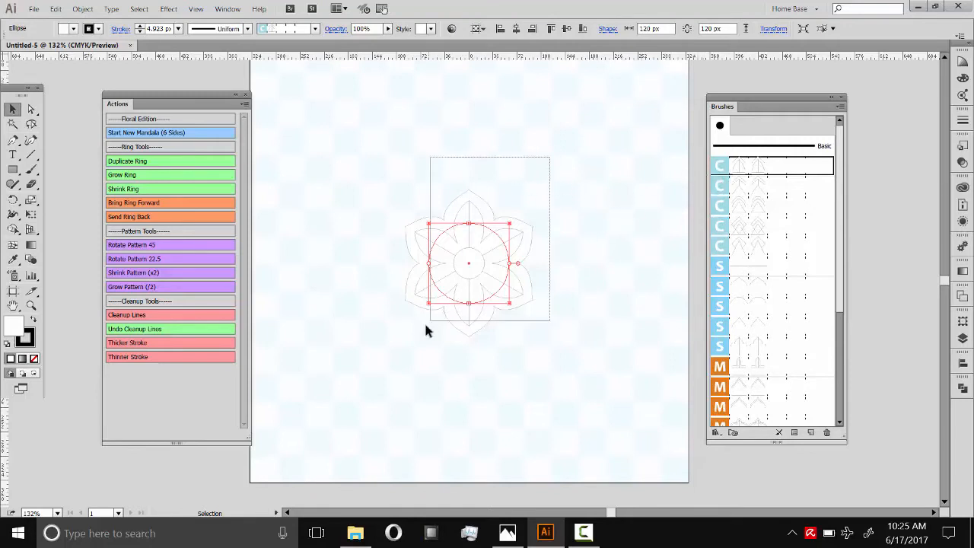
Step: Compare further center brushes on the ring and apply the fifth C brush to it
{"action": "left_click", "coordinate": [742, 187]}
{"action": "left_click", "coordinate": [749, 206]}
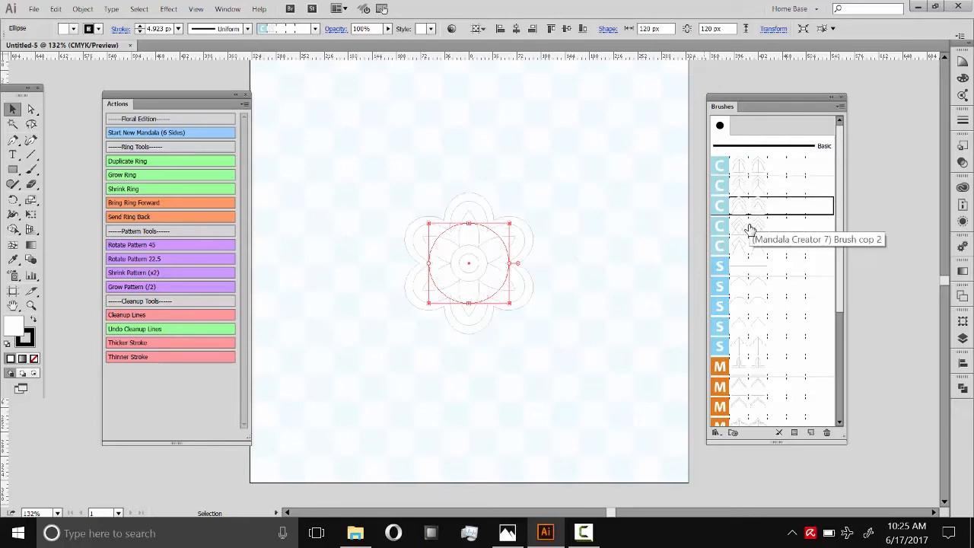
{"action": "left_click", "coordinate": [750, 227]}
{"action": "left_click", "coordinate": [748, 208]}
{"action": "left_click", "coordinate": [752, 246]}
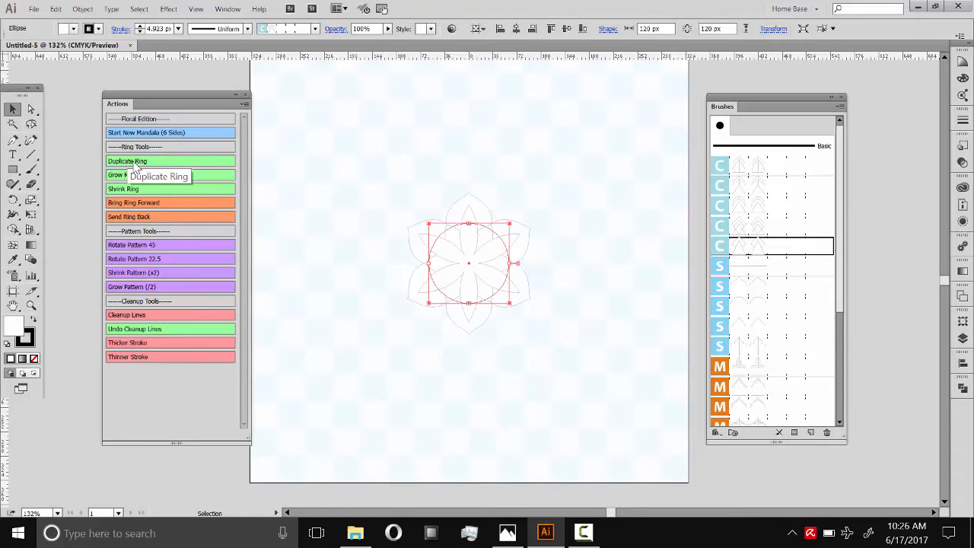
Step: Duplicate the center ring and resize the copy with Grow Ring and Shrink Ring to about 145 px across
{"action": "left_click_drag", "start_coordinate": [392, 162], "coordinate": [528, 286]}
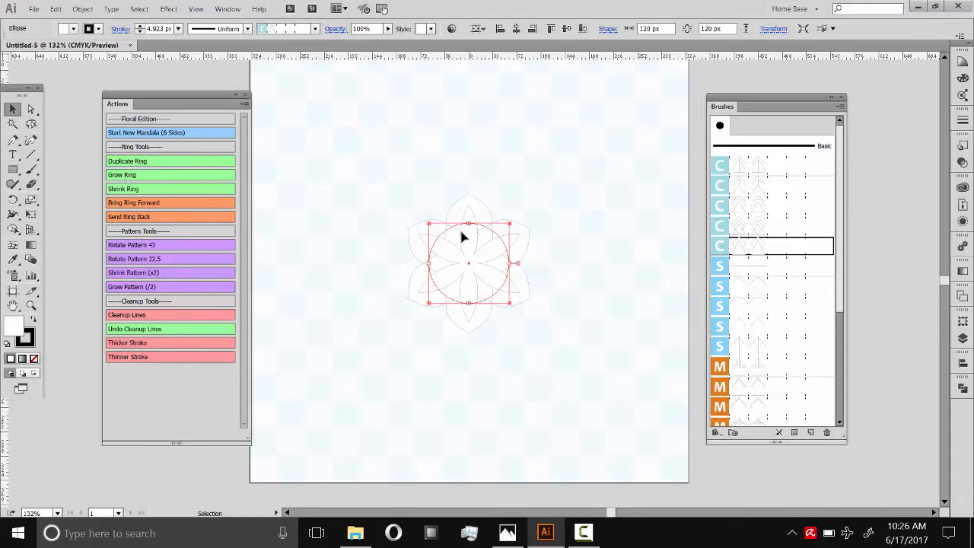
{"action": "left_click", "coordinate": [127, 162]}
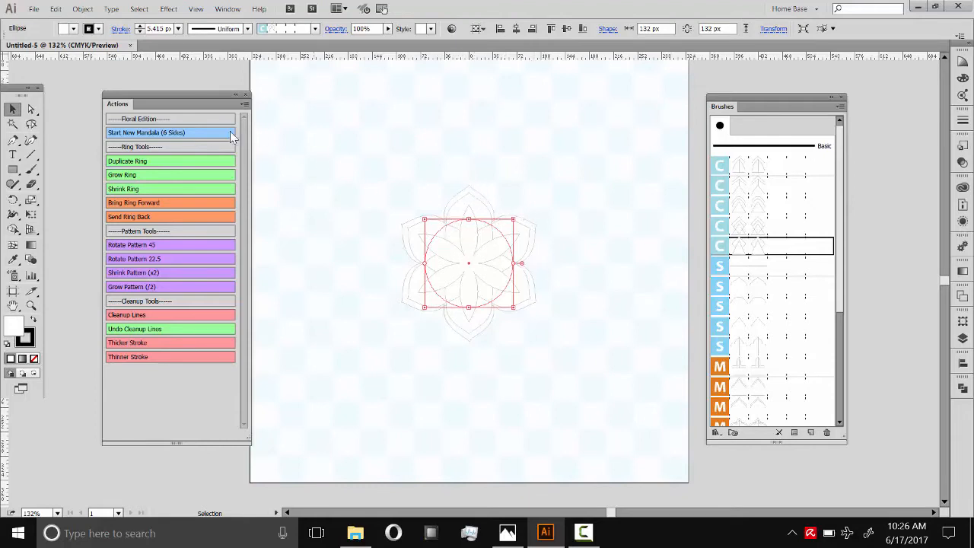
{"action": "left_click", "coordinate": [136, 176]}
{"action": "left_click", "coordinate": [137, 176]}
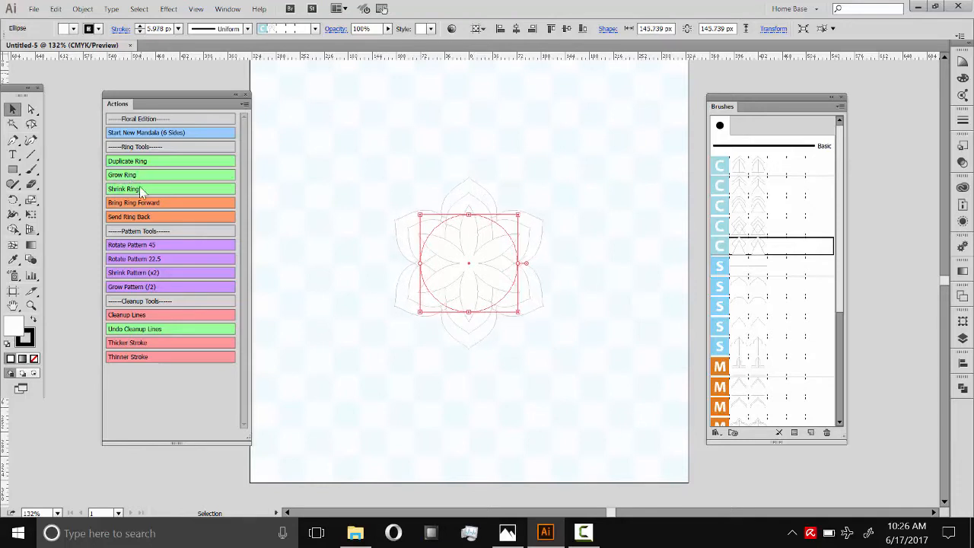
{"action": "left_click", "coordinate": [136, 190]}
{"action": "left_click", "coordinate": [137, 188]}
{"action": "left_click", "coordinate": [135, 175]}
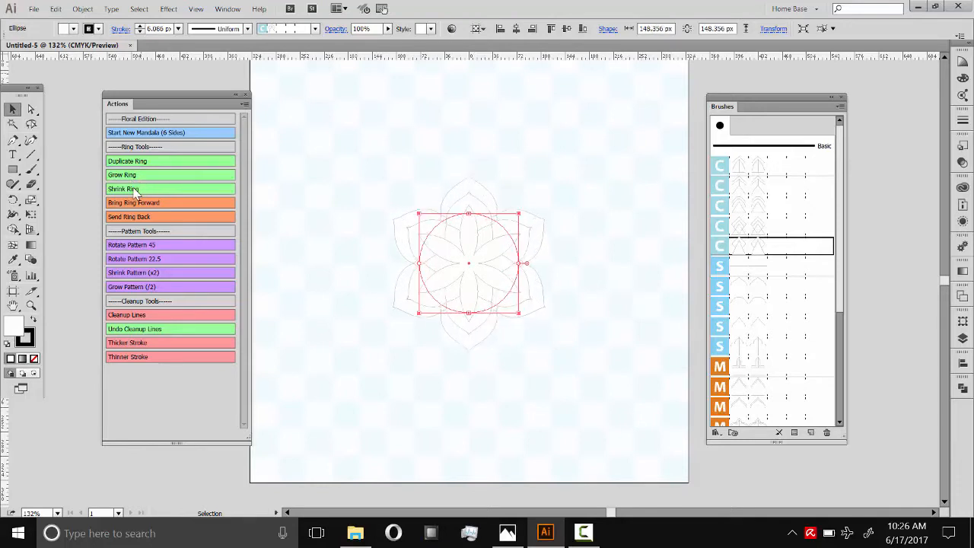
{"action": "left_click", "coordinate": [131, 191]}
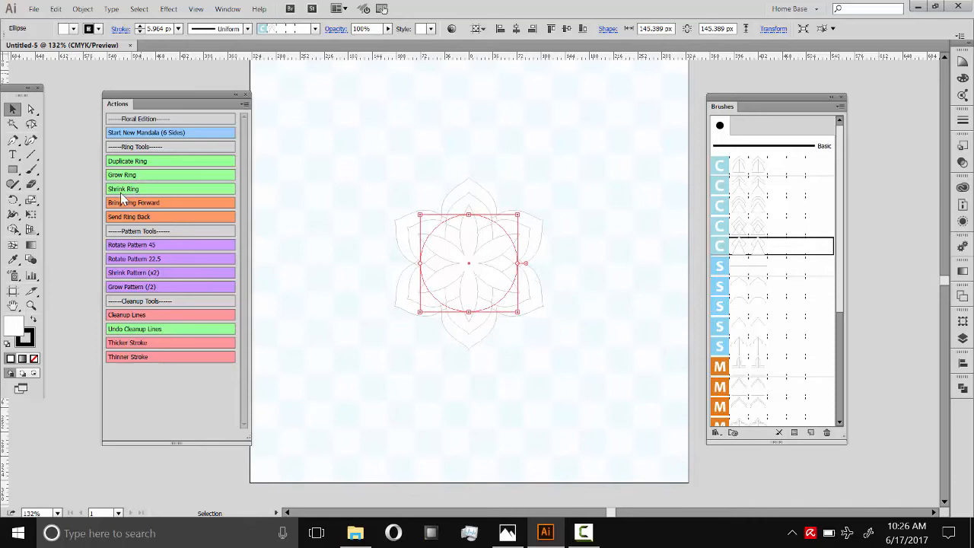
Step: Rotate the duplicated ring's pattern in 45° steps until its petals sit between those of the inner ring
{"action": "left_click", "coordinate": [135, 245]}
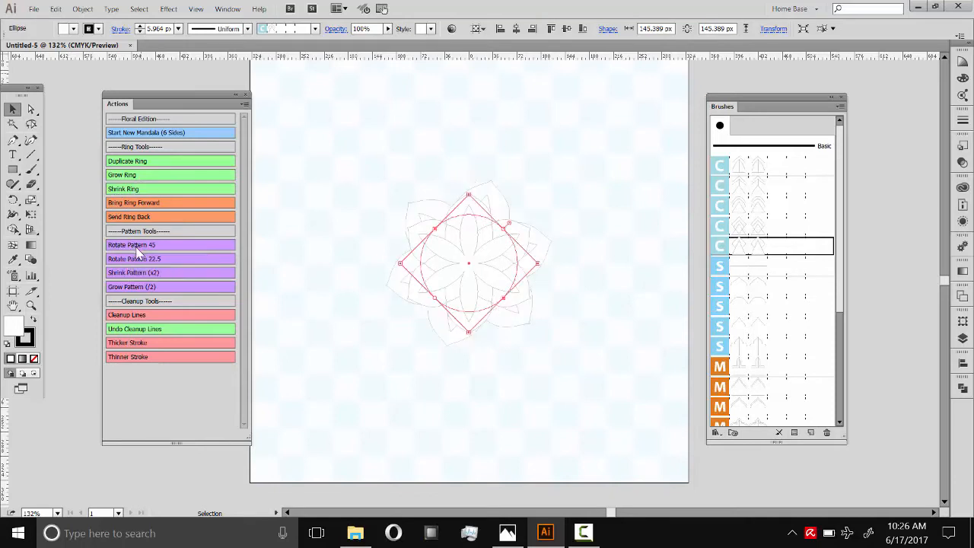
{"action": "left_click", "coordinate": [137, 246]}
{"action": "left_click", "coordinate": [140, 246]}
{"action": "left_click", "coordinate": [141, 247]}
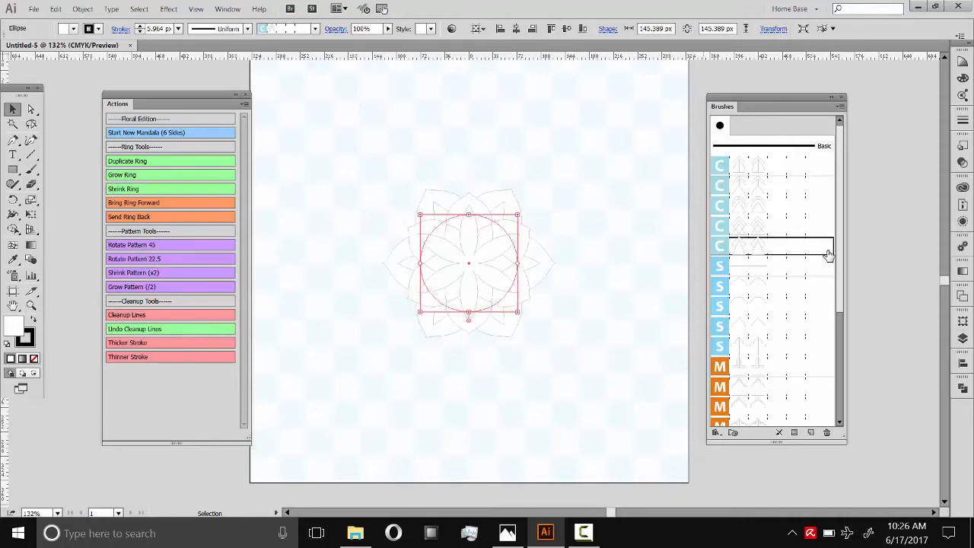
Step: Apply the fifth S brush, with the center line, to the outer ring and grow the ring to about 148 px across
{"action": "scroll", "coordinate": [795, 235], "scroll_direction": "down", "scroll_amount": 2}
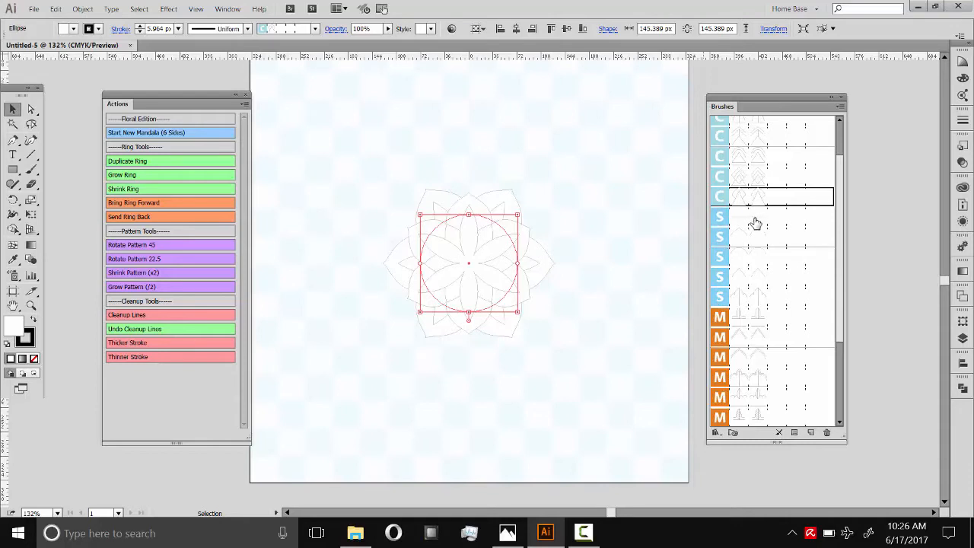
{"action": "left_click", "coordinate": [749, 236]}
{"action": "left_click", "coordinate": [757, 276]}
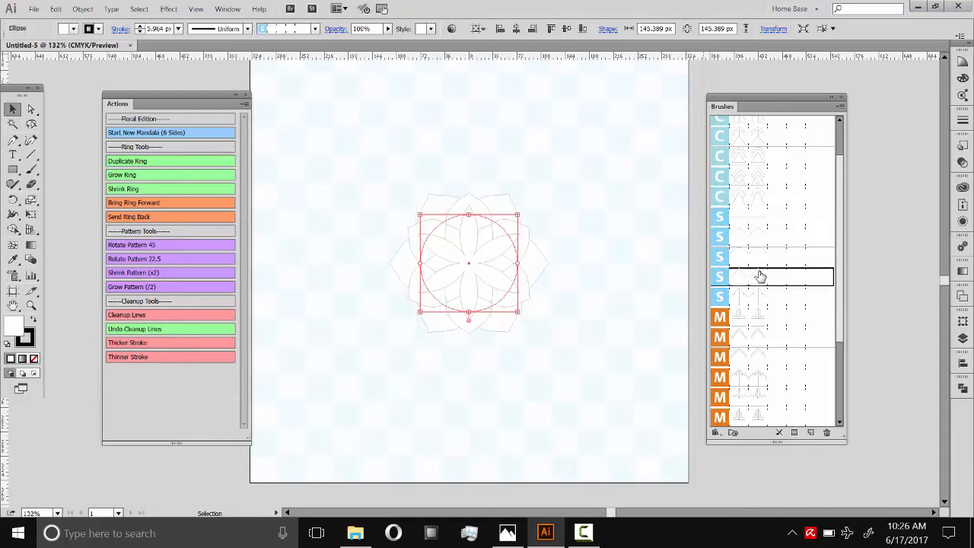
{"action": "left_click", "coordinate": [752, 298]}
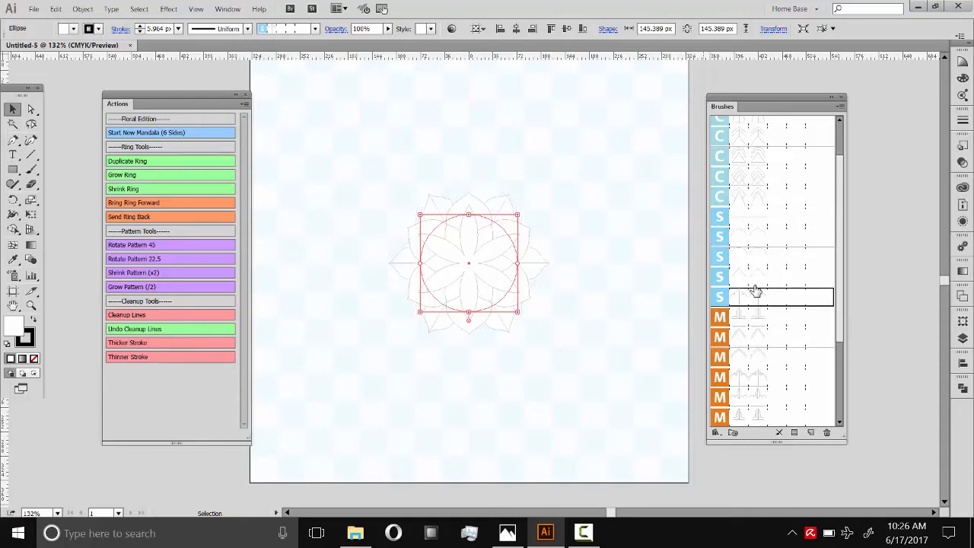
{"action": "left_click", "coordinate": [123, 177]}
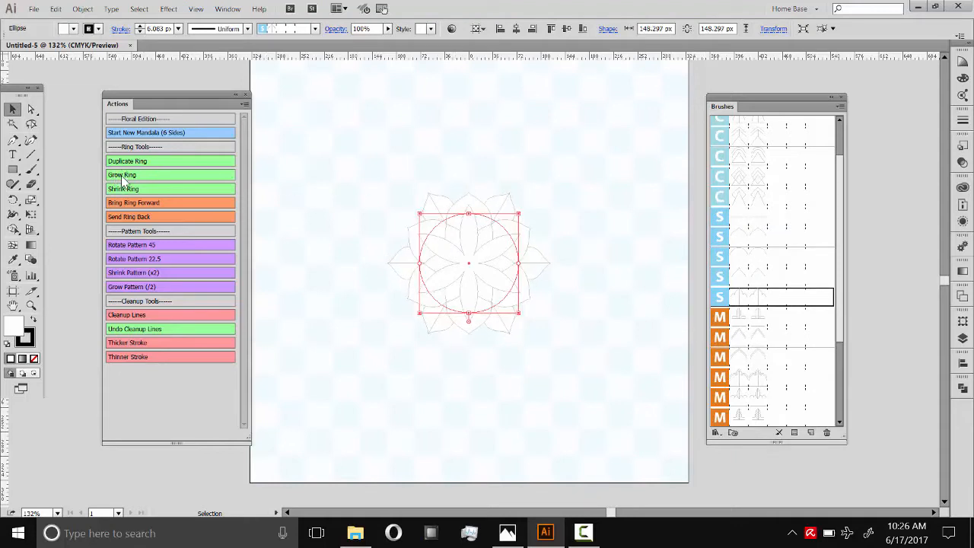
Step: Grow the outer S-brush ring with Grow Ring to about 174 px across
{"action": "left_click", "coordinate": [128, 179]}
{"action": "left_click", "coordinate": [129, 180]}
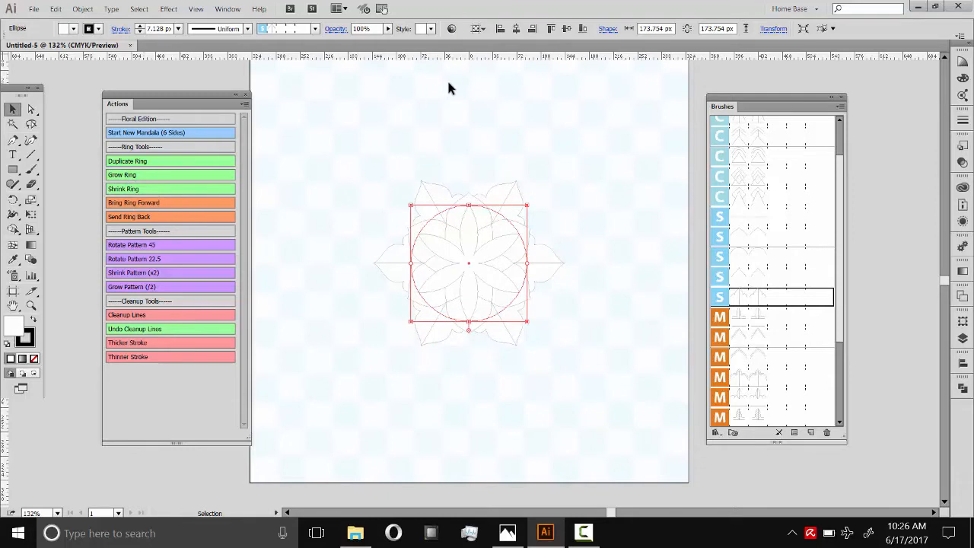
{"action": "left_click", "coordinate": [126, 175]}
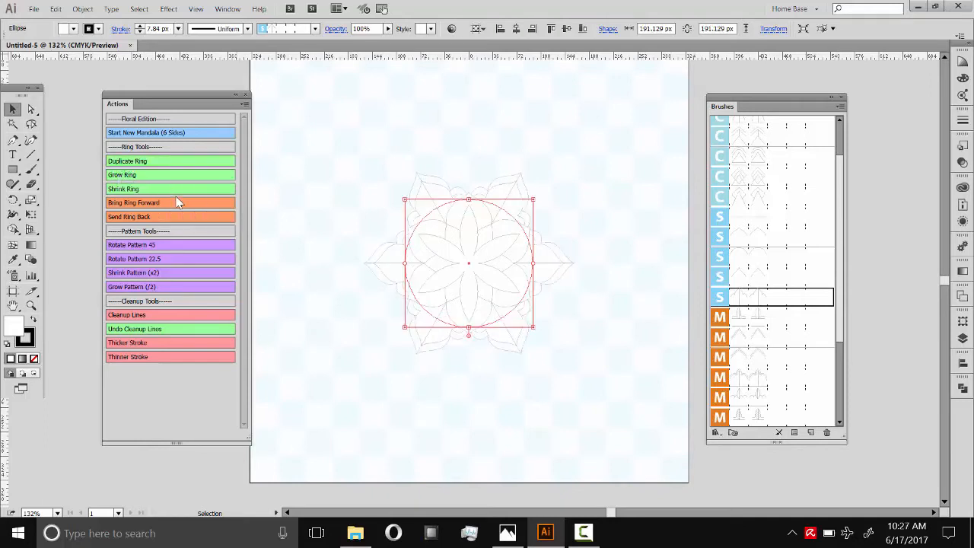
{"action": "left_click", "coordinate": [177, 202]}
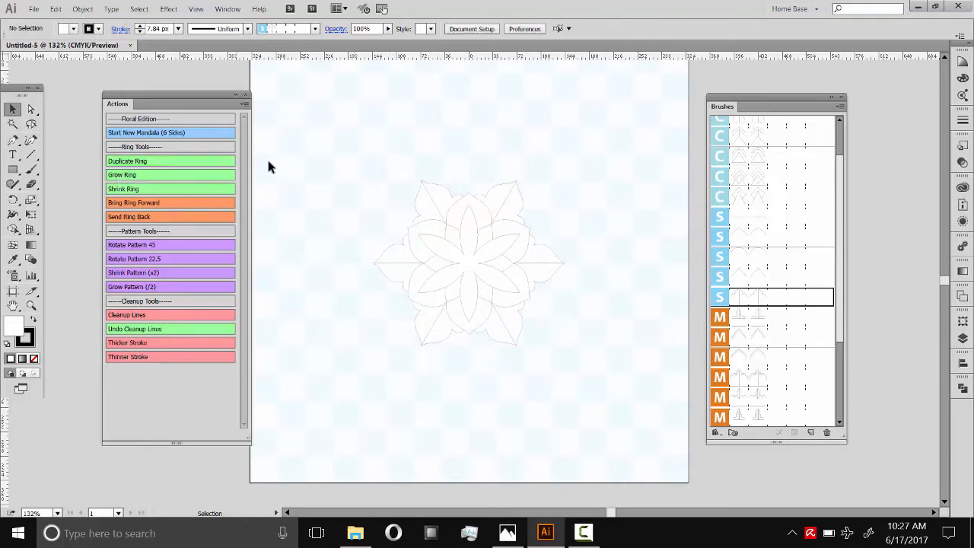
{"action": "left_click", "coordinate": [112, 163]}
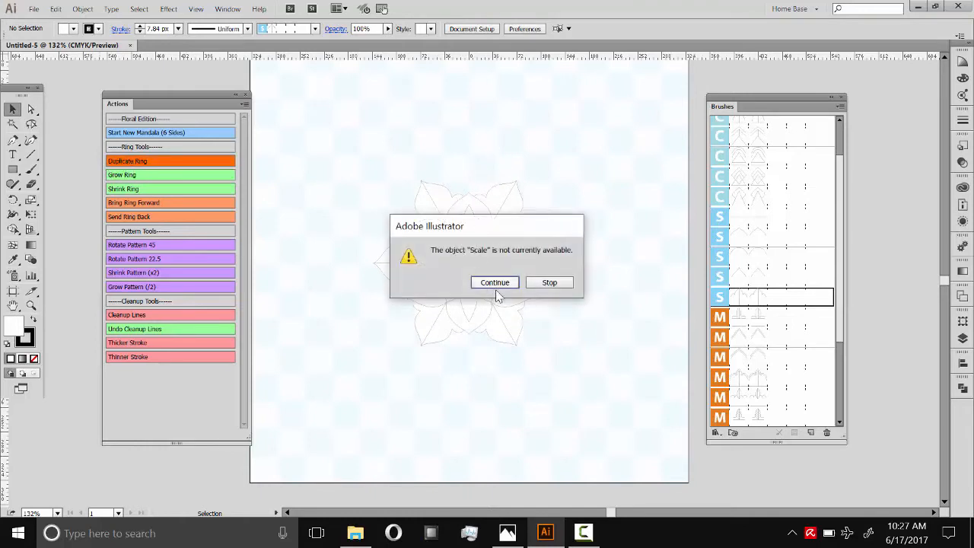
{"action": "left_click", "coordinate": [550, 284]}
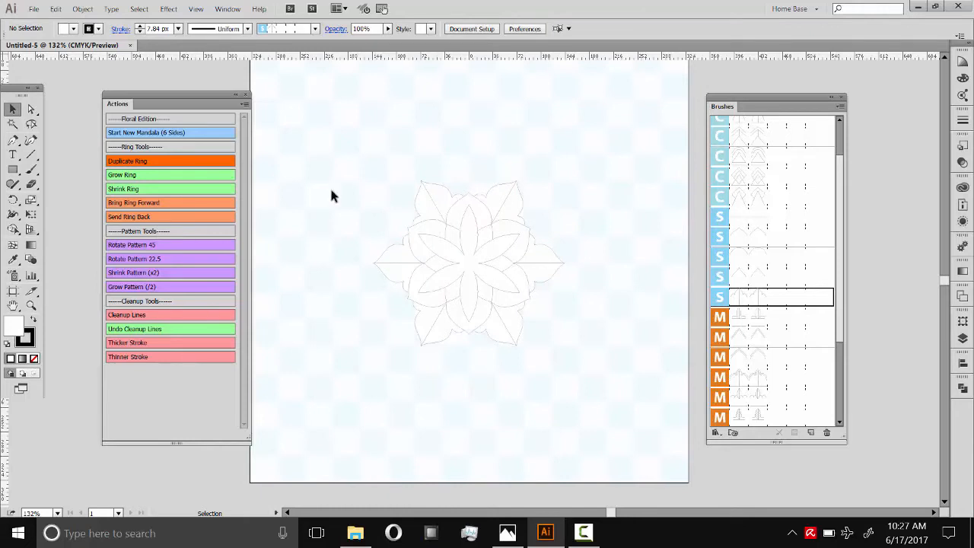
Step: Duplicate the 174 px outer ring and apply the third S brush, with rounded petals, to the copy
{"action": "left_click", "coordinate": [433, 197]}
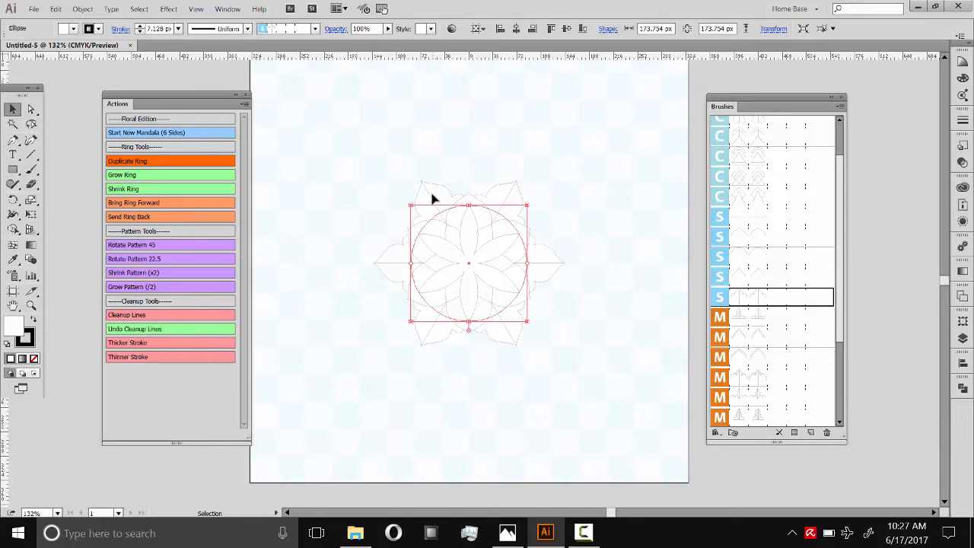
{"action": "left_click", "coordinate": [122, 166]}
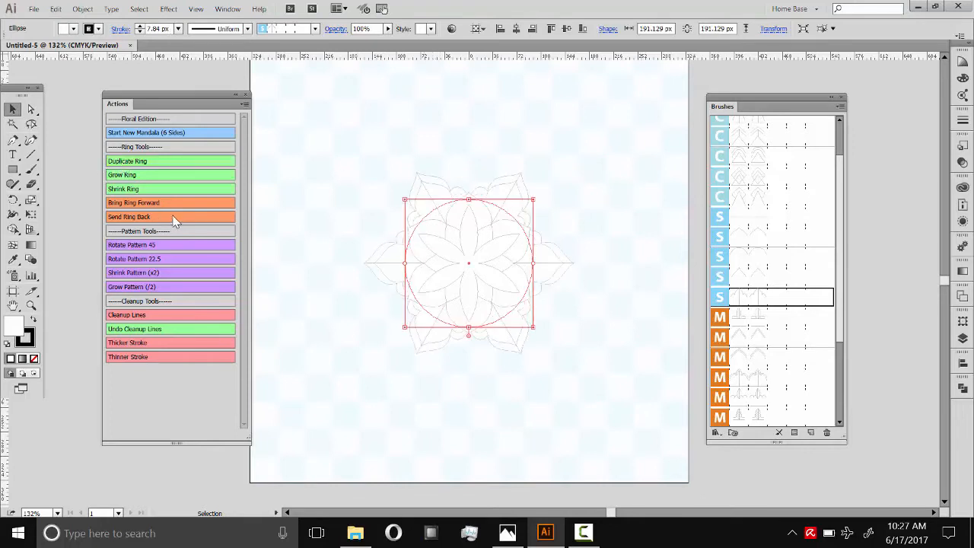
{"action": "left_click", "coordinate": [752, 257]}
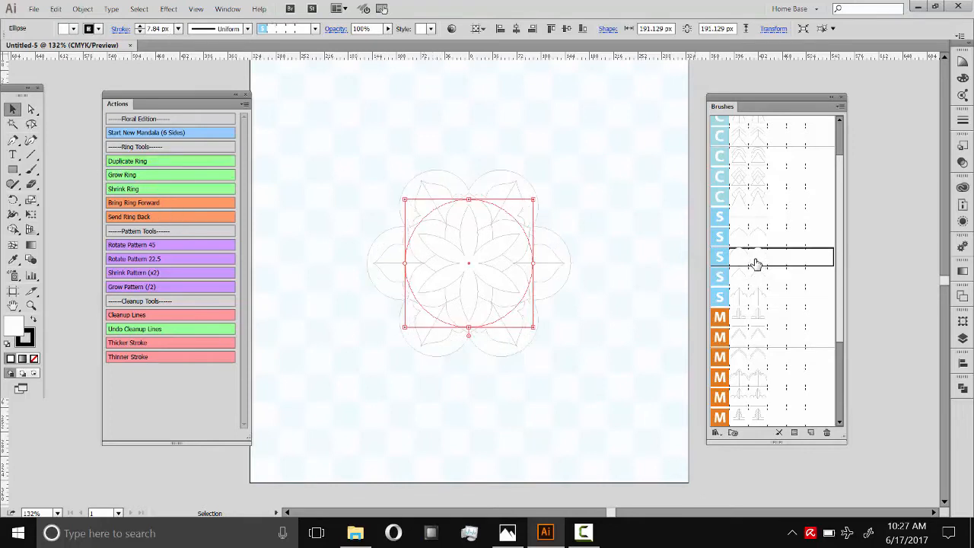
Step: Rotate the rounded ring's pattern by two 45° steps and shrink the ring to about 159 px across
{"action": "left_click", "coordinate": [139, 247]}
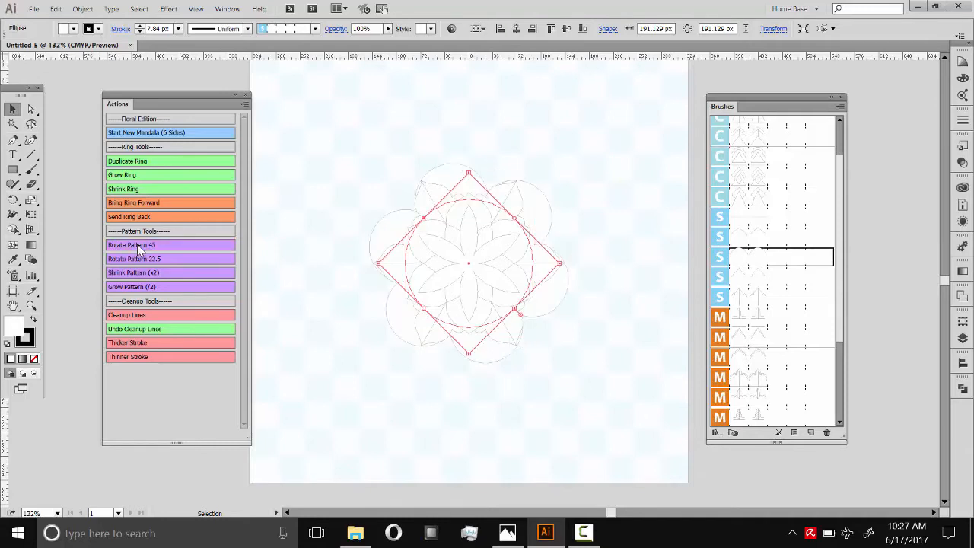
{"action": "left_click", "coordinate": [139, 247]}
{"action": "left_click", "coordinate": [135, 195]}
{"action": "left_click", "coordinate": [136, 191]}
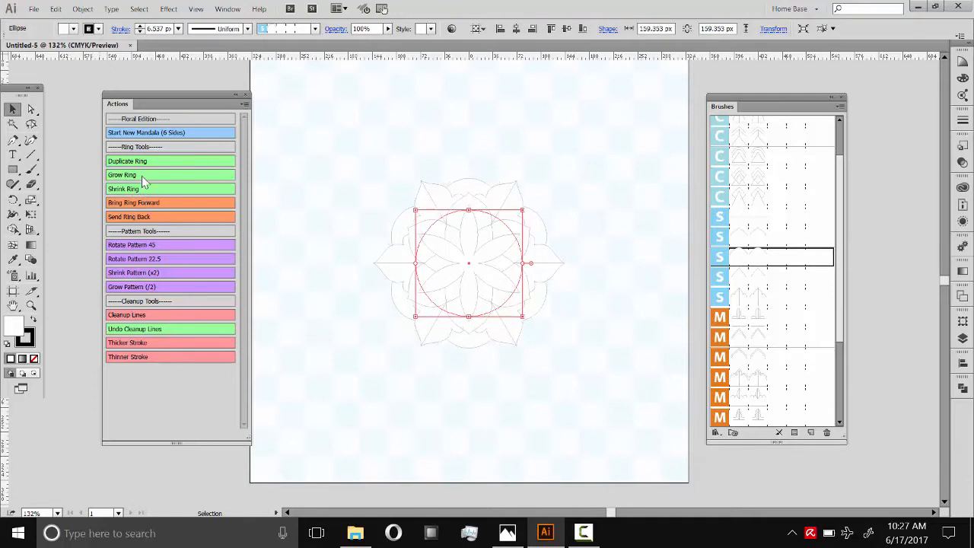
Step: Add copies of the rounded ring about 172 px and 189 px across, and apply the fifth M brush to the outermost one
{"action": "left_click", "coordinate": [149, 176]}
{"action": "left_click", "coordinate": [140, 188]}
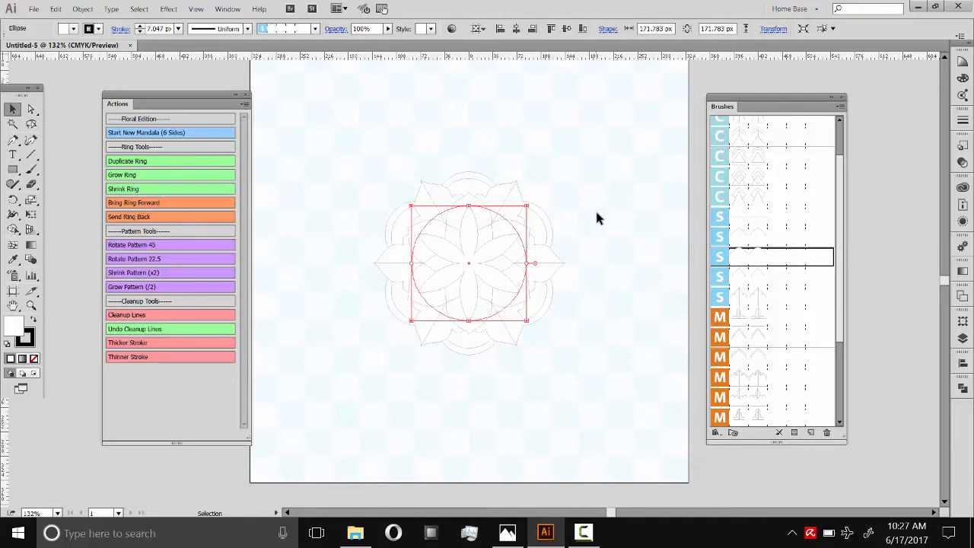
{"action": "left_click", "coordinate": [136, 163]}
{"action": "left_click", "coordinate": [764, 396]}
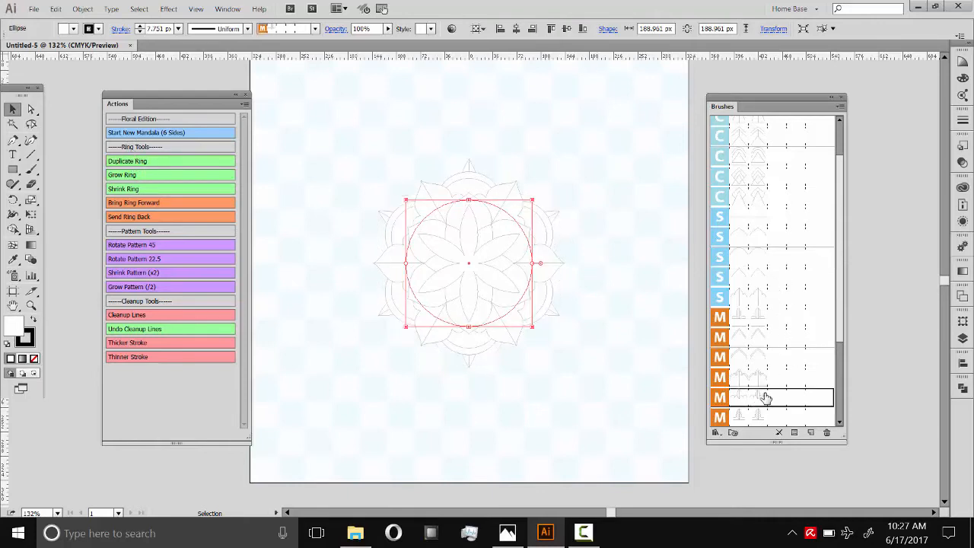
Step: Grow the fifth-M-brush ring and duplicate it into a copy about 258 px across
{"action": "left_click", "coordinate": [127, 175]}
{"action": "left_click", "coordinate": [135, 176]}
{"action": "left_click", "coordinate": [149, 162]}
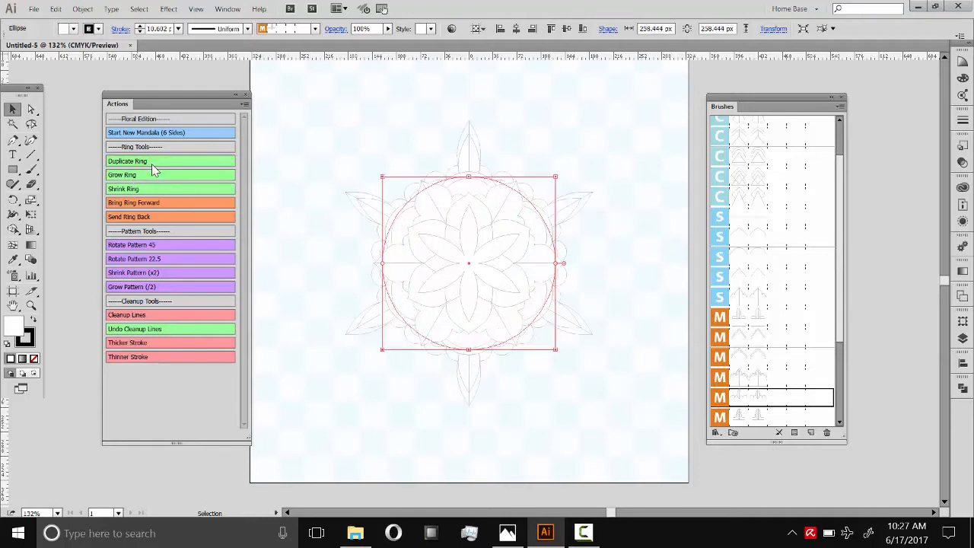
Step: Compare the second and third M brushes on the outer ring, keep the third, and grow the ring to about 274 px across
{"action": "scroll", "coordinate": [845, 175], "scroll_direction": "down", "scroll_amount": 5}
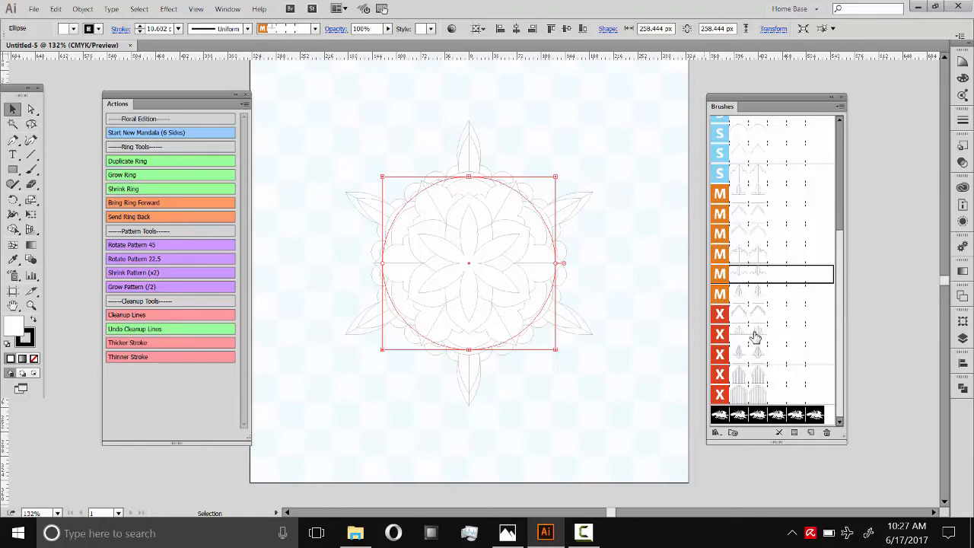
{"action": "left_click", "coordinate": [756, 216]}
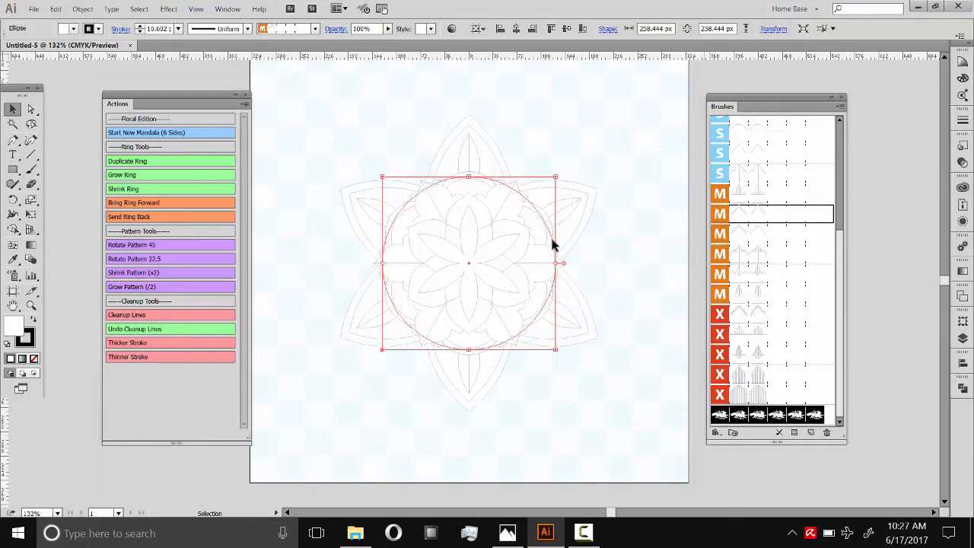
{"action": "left_click", "coordinate": [125, 176]}
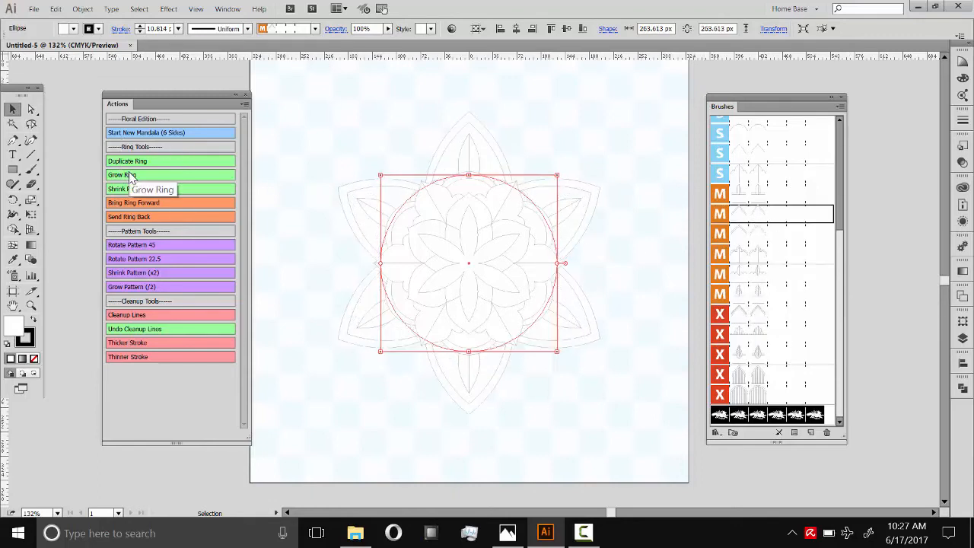
{"action": "left_click", "coordinate": [133, 176]}
{"action": "left_click", "coordinate": [778, 232]}
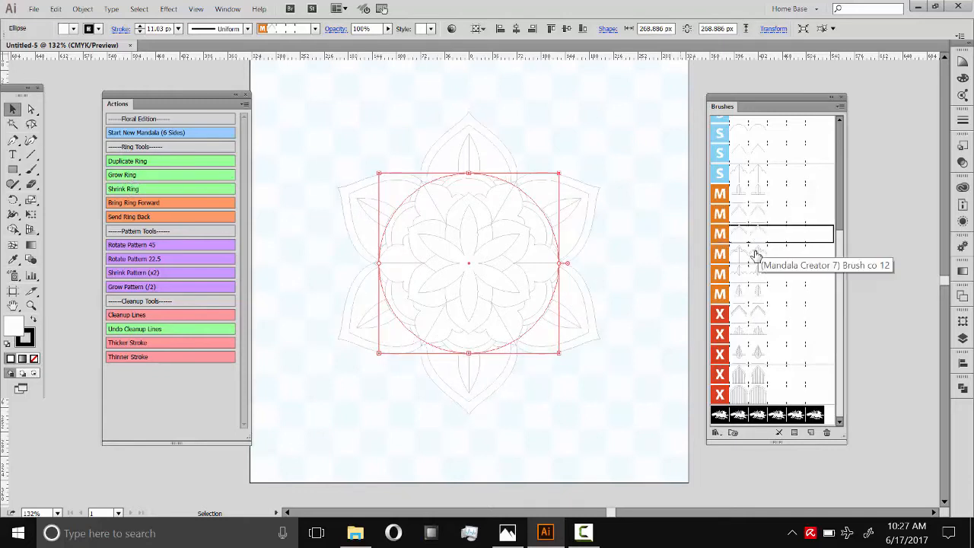
{"action": "left_click", "coordinate": [130, 176]}
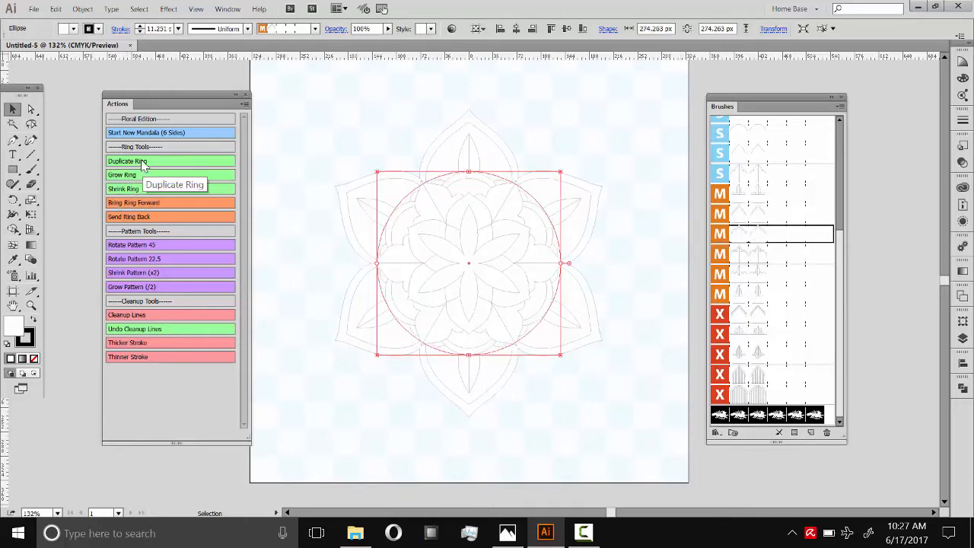
Step: Add a duplicate of the outer ring rotated in 45° steps to fill the gaps between petals and shrunk to about 252 px
{"action": "left_click", "coordinate": [144, 162]}
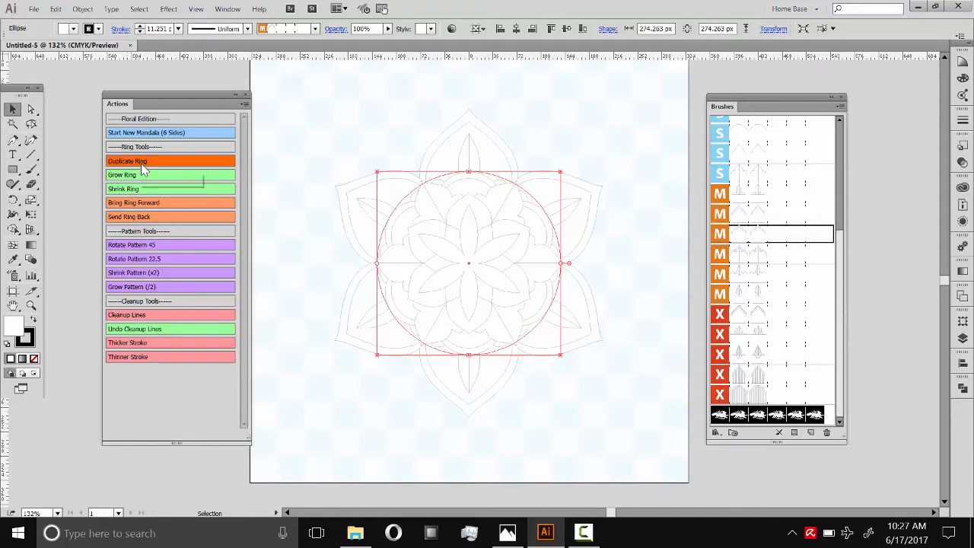
{"action": "left_click", "coordinate": [137, 245]}
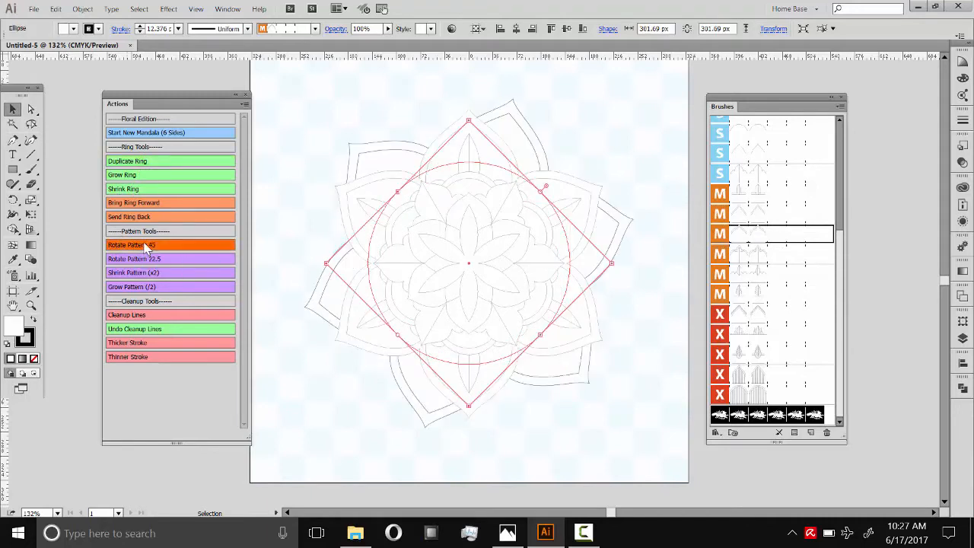
{"action": "left_click", "coordinate": [141, 190]}
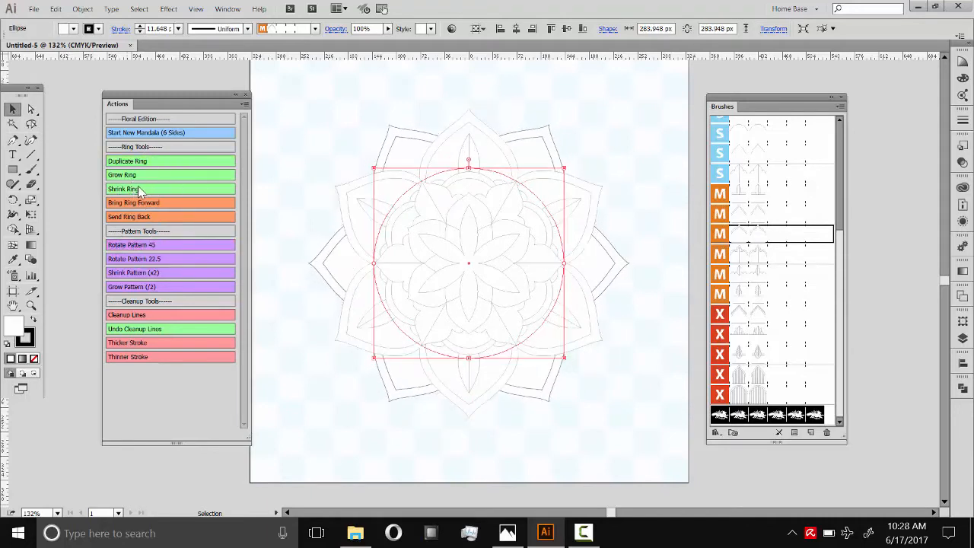
{"action": "left_click", "coordinate": [142, 189]}
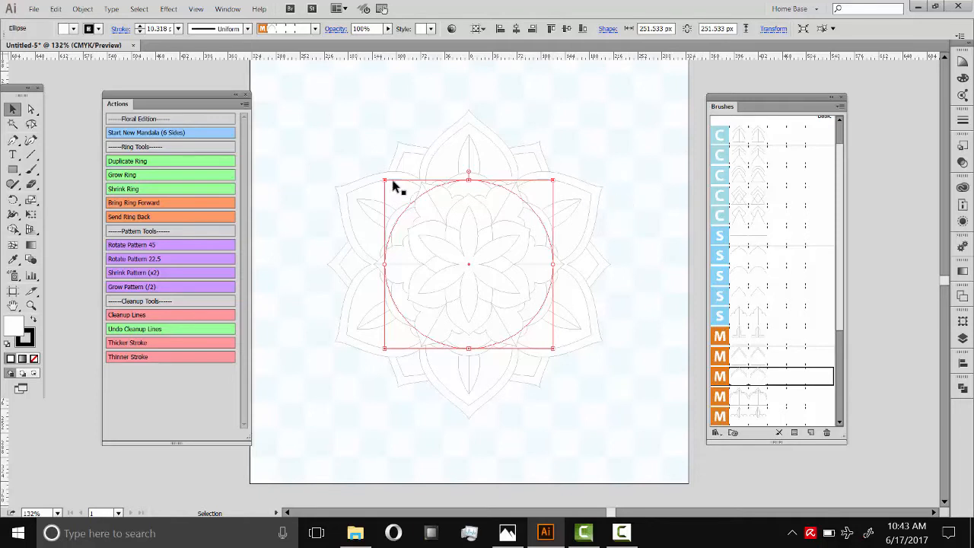
Step: Duplicate the 252 px ring and give the copy the second S brush with its pattern reduced by Shrink Pattern (x2)
{"action": "left_click", "coordinate": [130, 162]}
{"action": "left_click", "coordinate": [760, 257]}
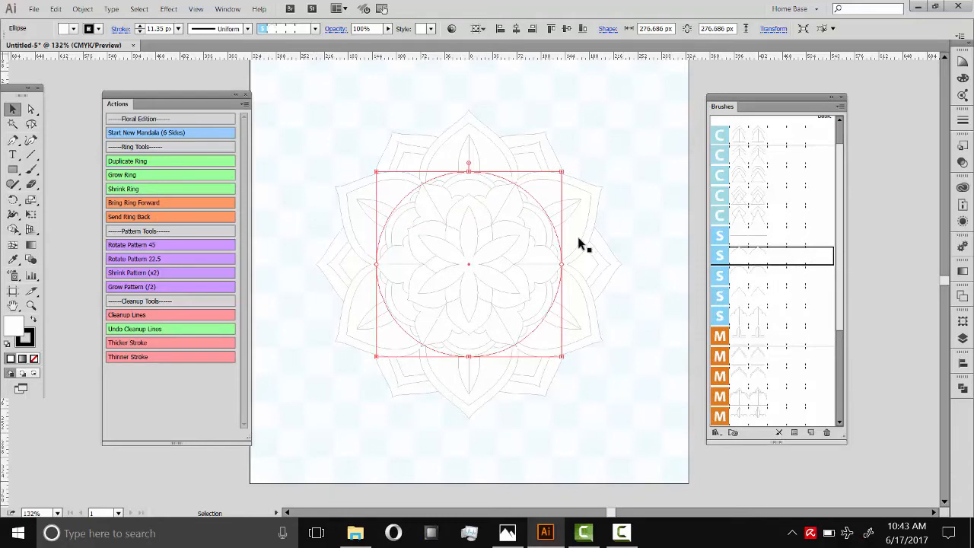
{"action": "left_click", "coordinate": [129, 278]}
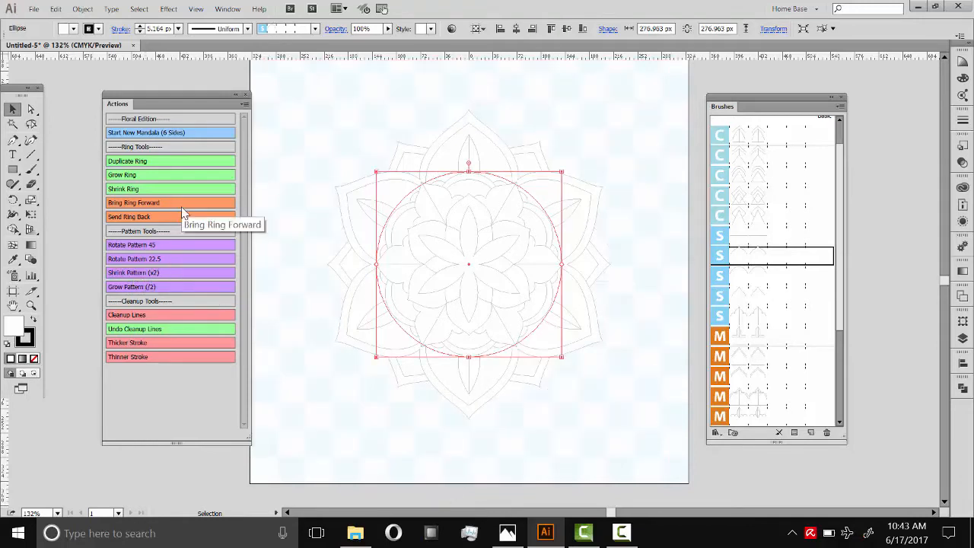
Step: Grow the small-petal S-brush ring to about 365 px across as the mandala's outer edge
{"action": "left_click", "coordinate": [127, 177]}
{"action": "left_click", "coordinate": [129, 177]}
{"action": "left_click", "coordinate": [135, 178]}
{"action": "left_click", "coordinate": [139, 178]}
{"action": "left_click", "coordinate": [139, 178]}
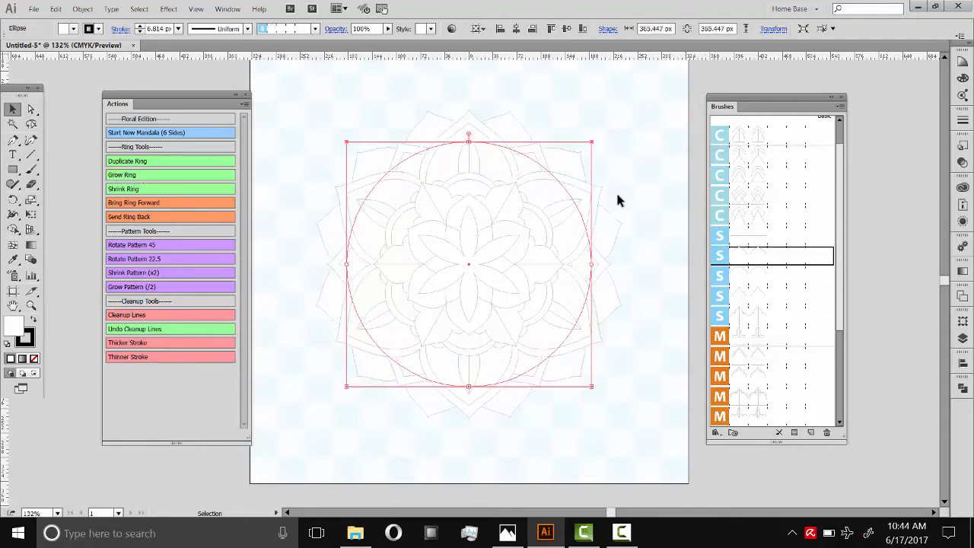
Step: Try Grow Pattern (/2) on the outermost ring and reverse it with Shrink Pattern (x2), leaving nothing selected
{"action": "left_click", "coordinate": [131, 287]}
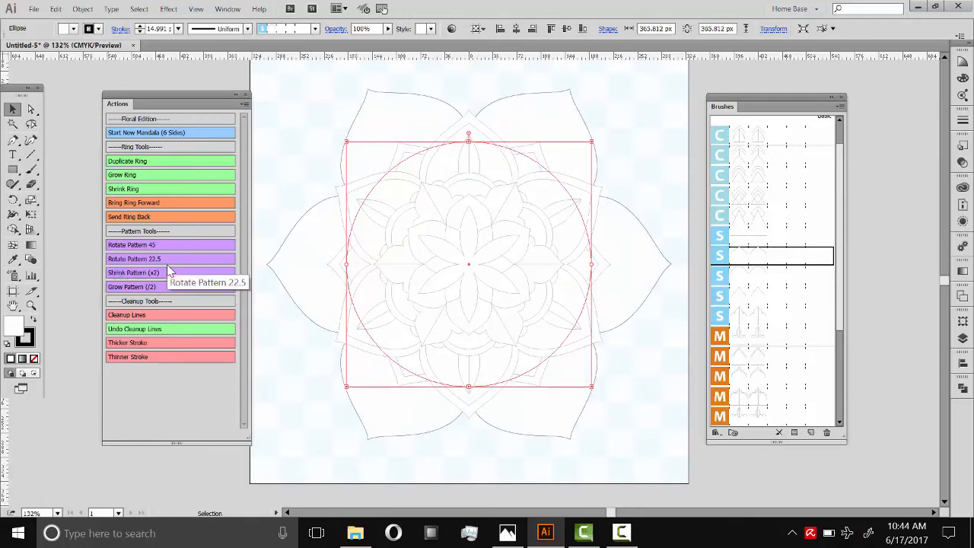
{"action": "left_click", "coordinate": [149, 272]}
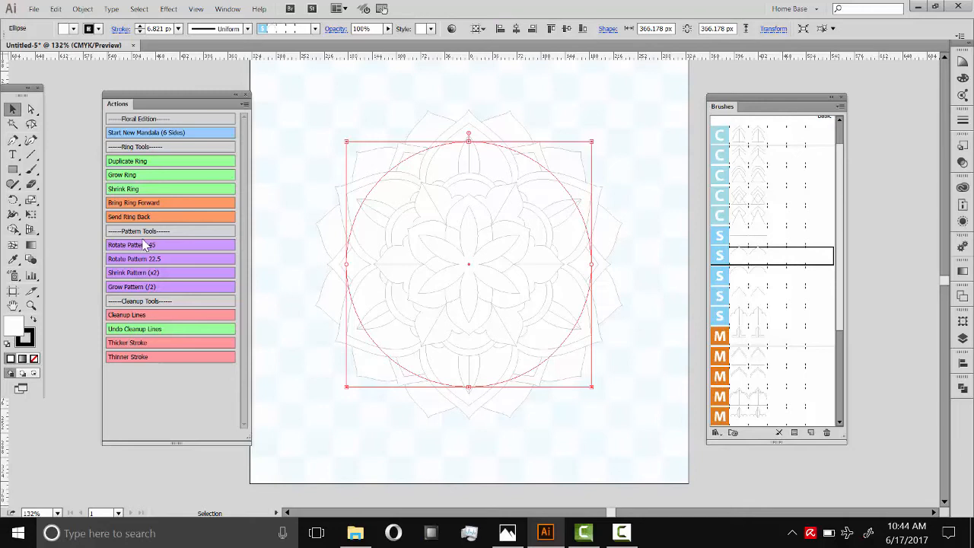
{"action": "left_click", "coordinate": [558, 103]}
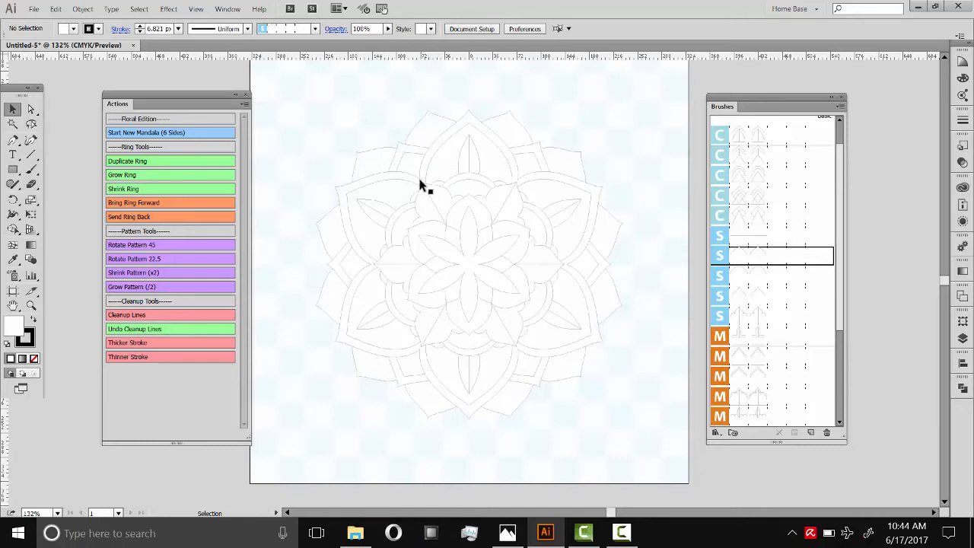
Step: Resize the inner ring that uses the fifth S brush with Shrink Ring and Grow Ring to about 148 px across
{"action": "left_click", "coordinate": [433, 201]}
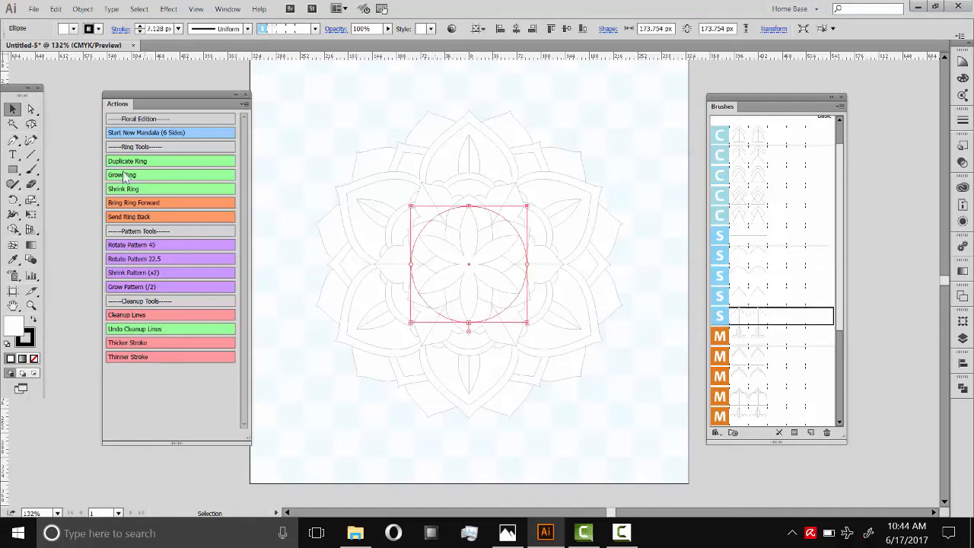
{"action": "left_click", "coordinate": [130, 190]}
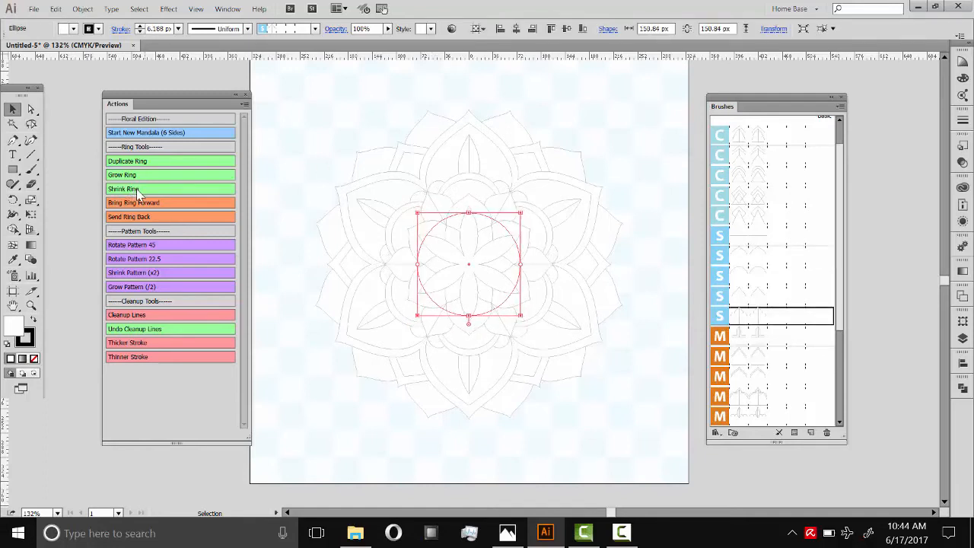
{"action": "left_click", "coordinate": [139, 189]}
{"action": "left_click", "coordinate": [138, 177]}
{"action": "left_click", "coordinate": [138, 178]}
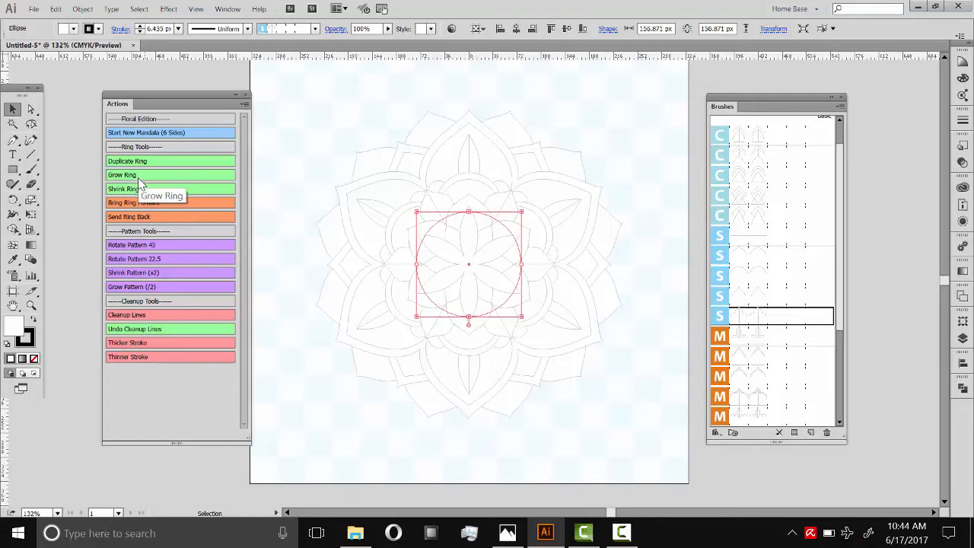
{"action": "left_click", "coordinate": [141, 190]}
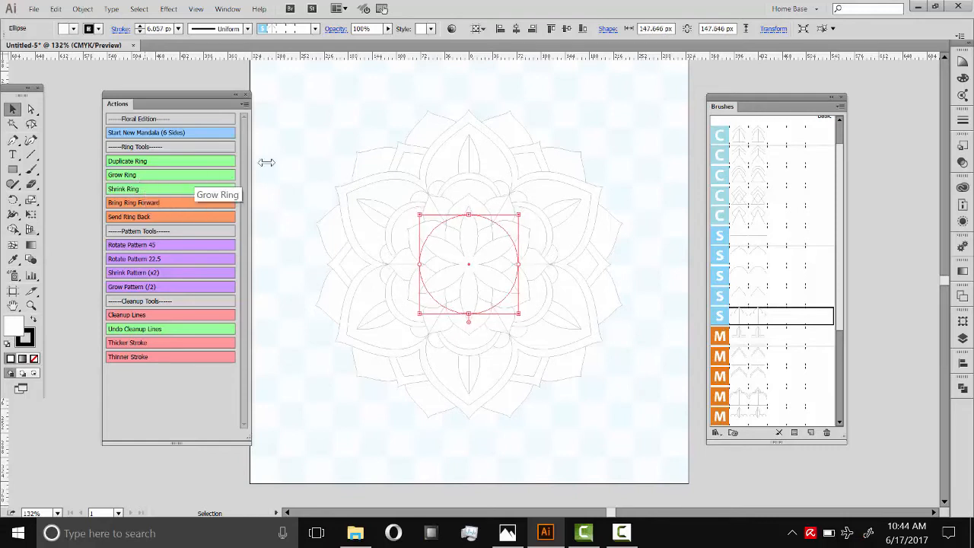
Step: Resize the 120 px fifth-C-brush ring near the center with Shrink Ring and Grow Ring to about 117 px across
{"action": "left_click", "coordinate": [638, 106]}
{"action": "left_click", "coordinate": [474, 242]}
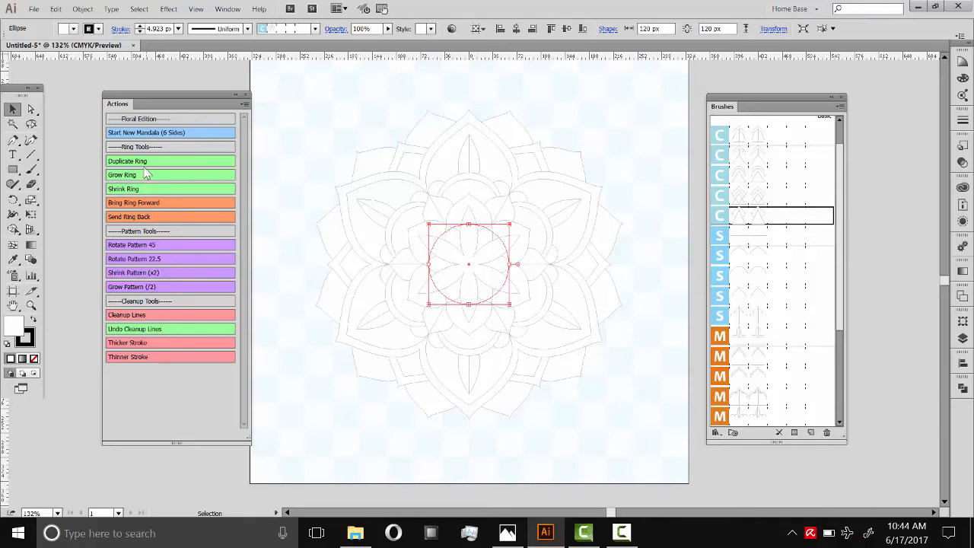
{"action": "left_click", "coordinate": [125, 192]}
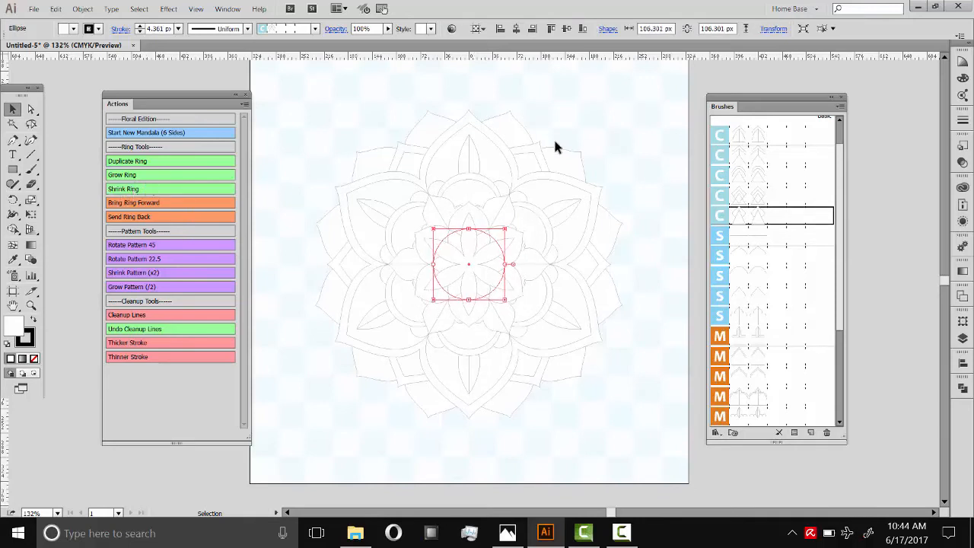
{"action": "left_click", "coordinate": [127, 175]}
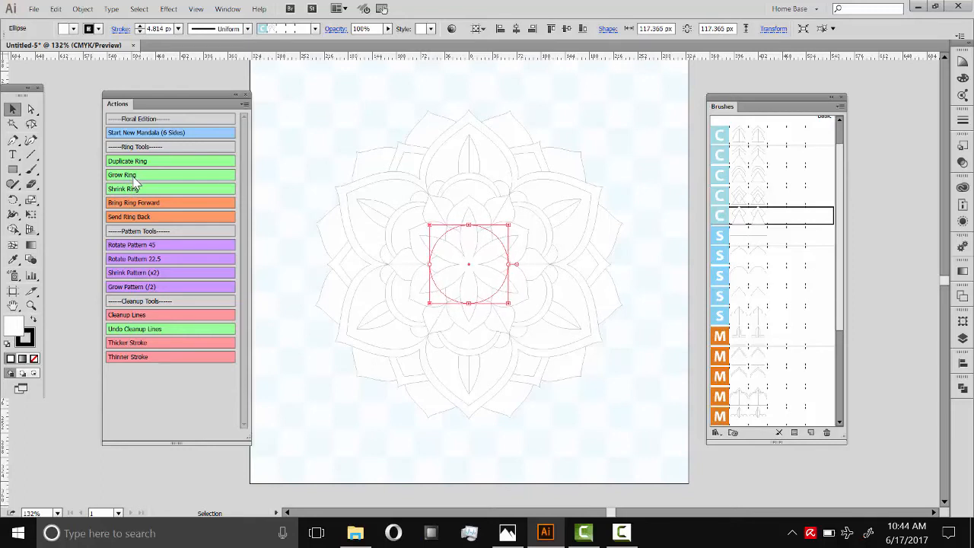
Step: Apply the Cleanup Lines action to the finished mandala and select the entire artwork
{"action": "left_click", "coordinate": [625, 297]}
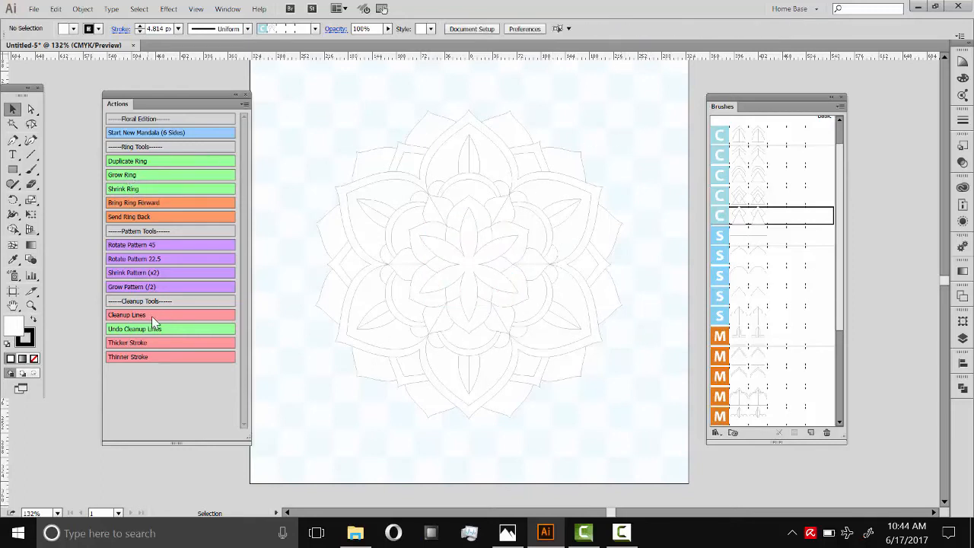
{"action": "left_click", "coordinate": [131, 317]}
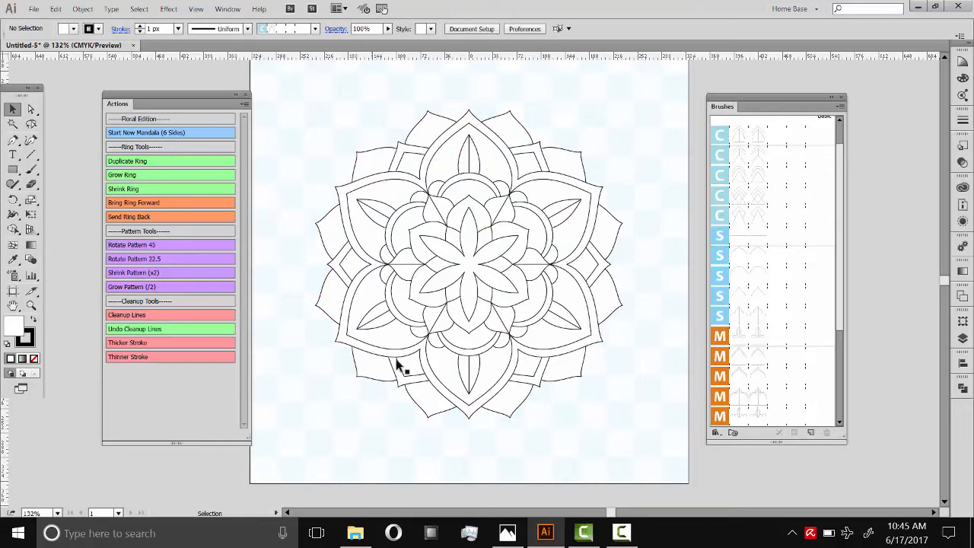
{"action": "left_click_drag", "start_coordinate": [657, 102], "coordinate": [347, 426]}
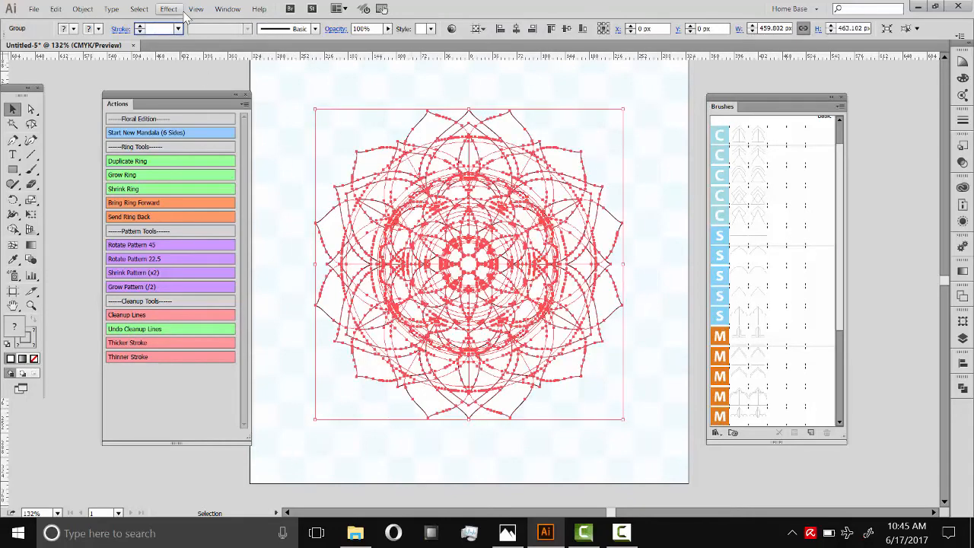
Step: Try stroke weights of 4 px and 2 px on the mandala, plus the Thicker Stroke and Thinner Stroke actions
{"action": "key", "text": "Return"}
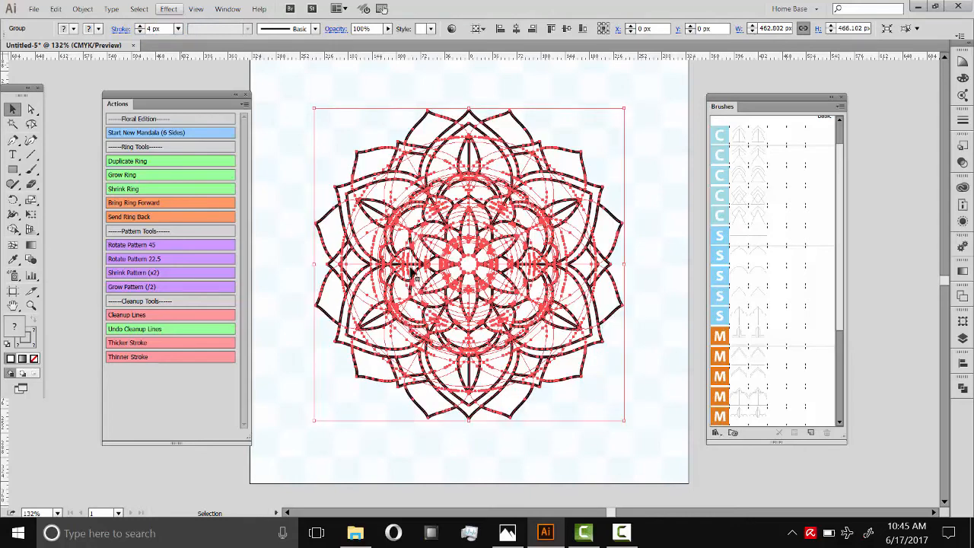
{"action": "left_click_drag", "start_coordinate": [163, 28], "coordinate": [138, 28]}
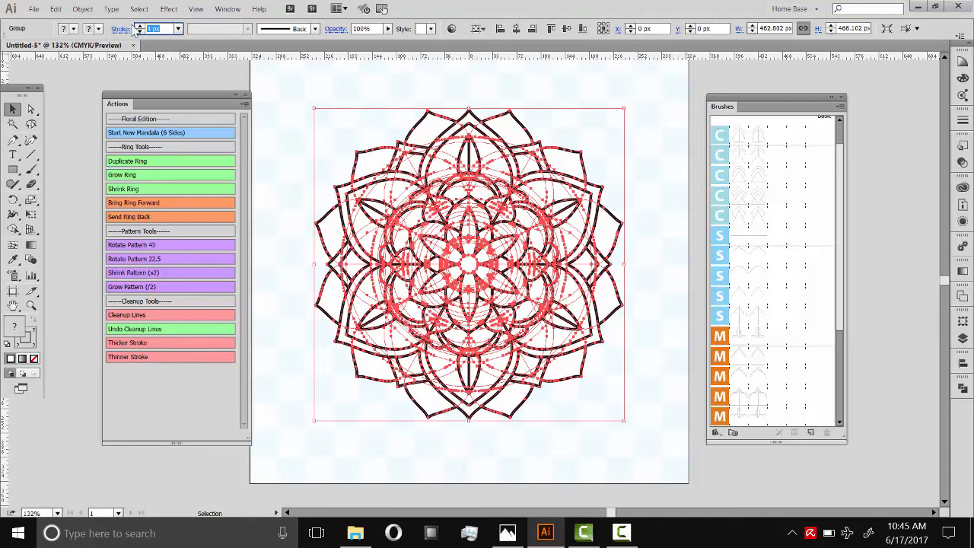
{"action": "key", "text": "Return"}
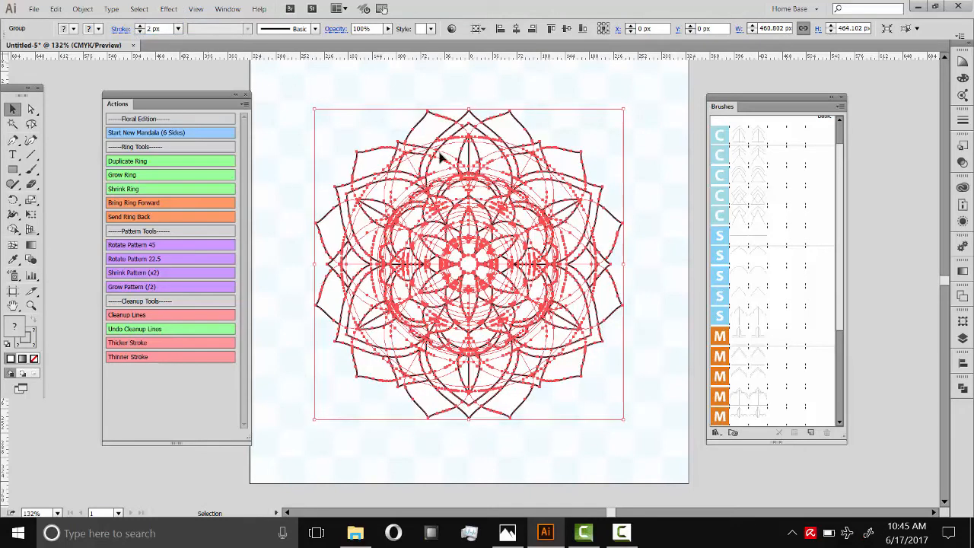
{"action": "left_click", "coordinate": [129, 342]}
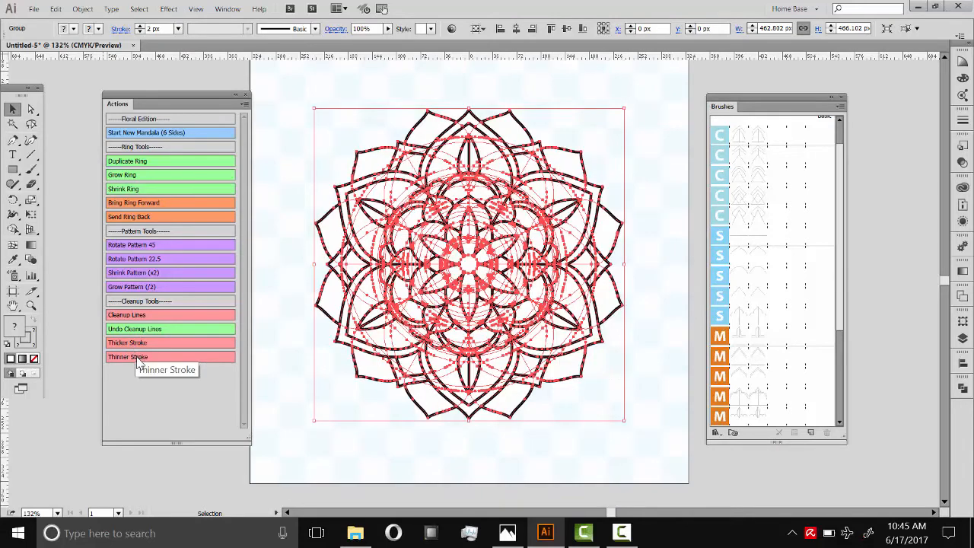
{"action": "left_click", "coordinate": [140, 357]}
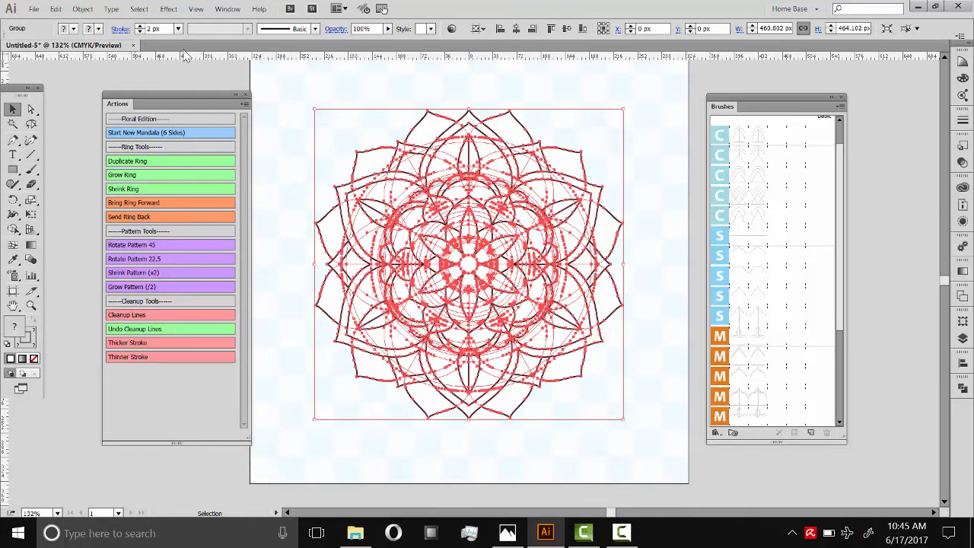
Step: Set the whole mandala's stroke weight to 3 px and deselect it
{"action": "left_click", "coordinate": [166, 28]}
{"action": "type", "text": "3"}
{"action": "key", "text": "Return"}
{"action": "left_click", "coordinate": [663, 128]}
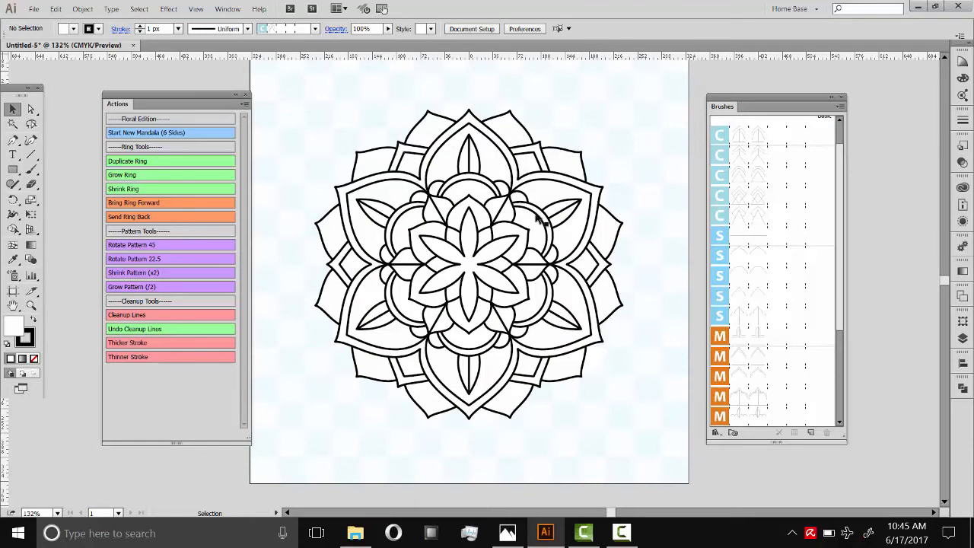
Step: Copy the entire mandala and create a new 1000 by 1000 px CMYK document
{"action": "left_click_drag", "start_coordinate": [648, 110], "coordinate": [413, 389]}
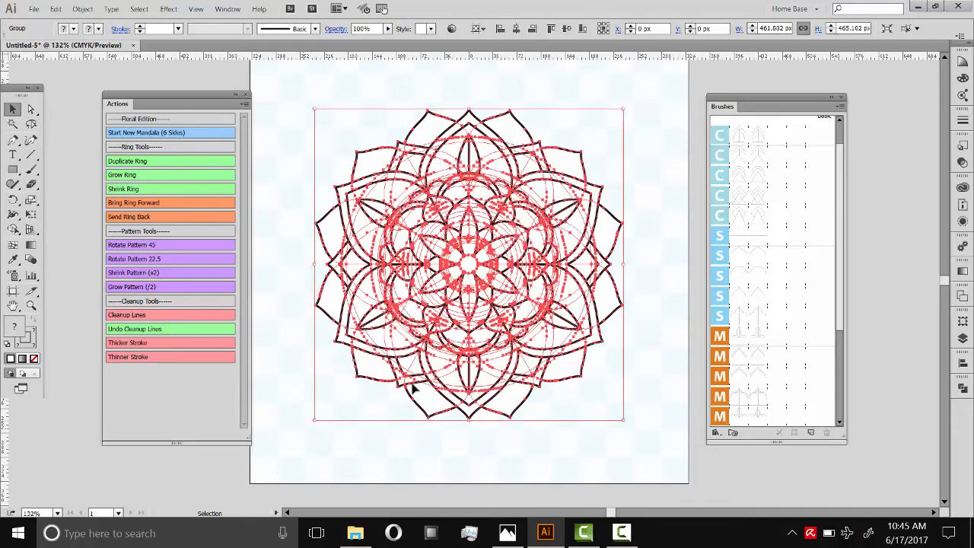
{"action": "left_click", "coordinate": [56, 8]}
{"action": "left_click", "coordinate": [76, 75]}
{"action": "left_click", "coordinate": [34, 8]}
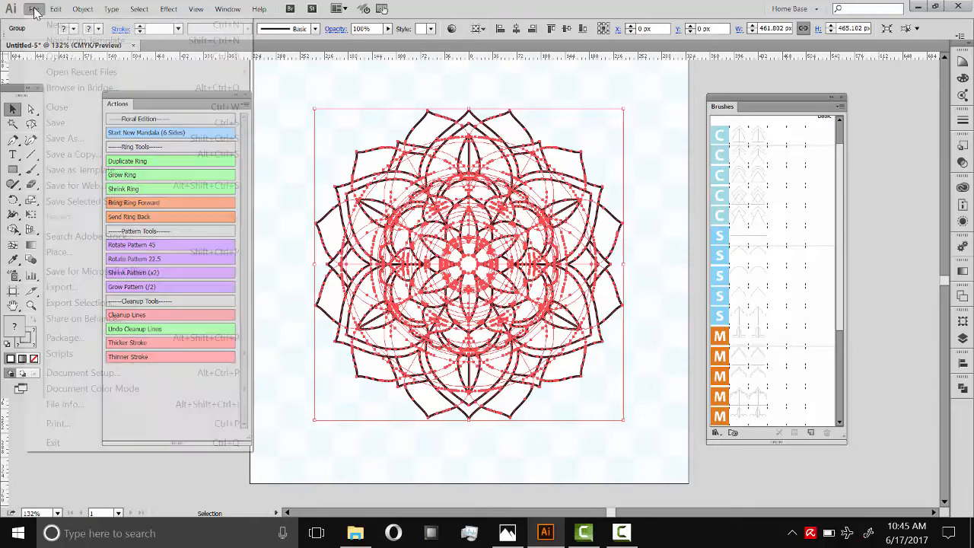
{"action": "left_click", "coordinate": [49, 20]}
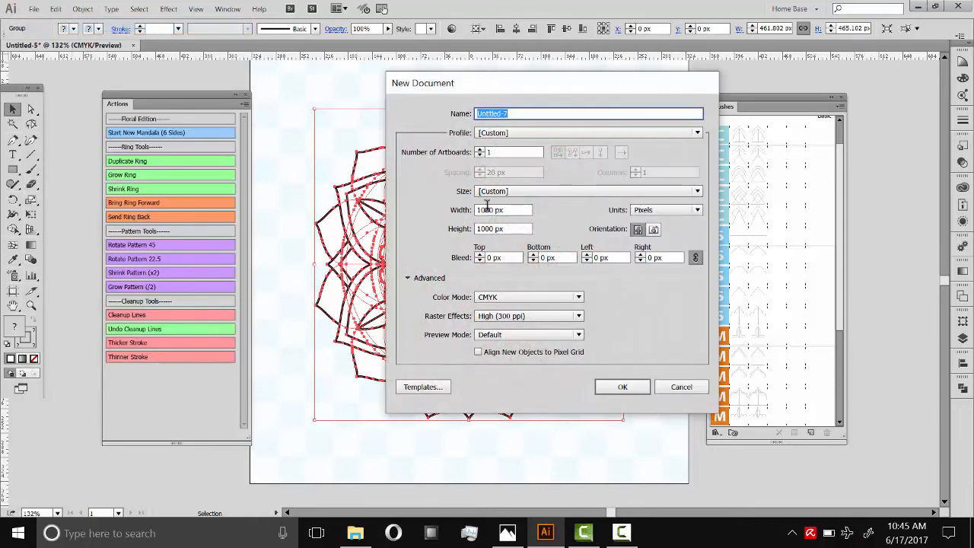
{"action": "left_click", "coordinate": [622, 386]}
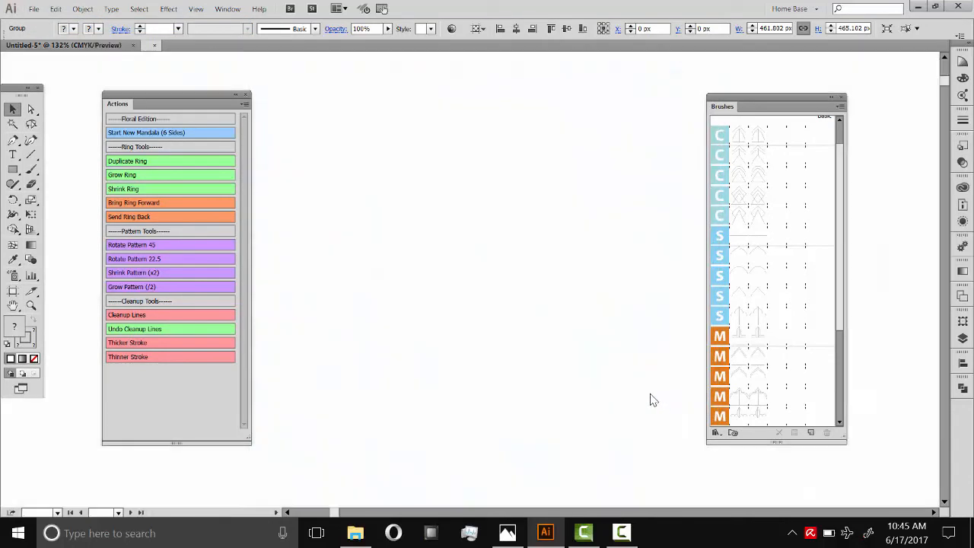
Step: Paste the mandala into the new document and enlarge it about its center to about 866 by 872 px
{"action": "left_click", "coordinate": [56, 9]}
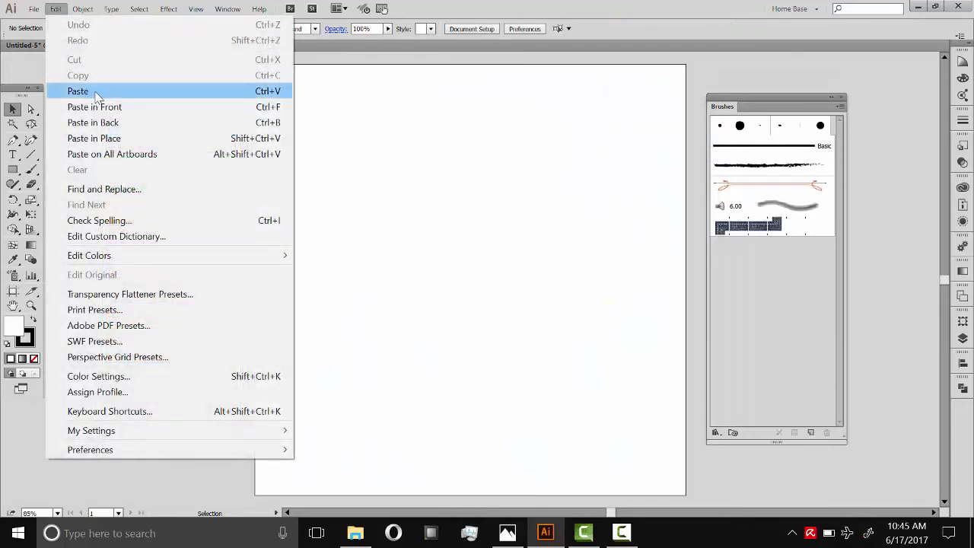
{"action": "left_click", "coordinate": [68, 94]}
{"action": "left_click", "coordinate": [589, 179]}
{"action": "key", "text": "ctrl+a"}
{"action": "left_click_drag", "start_coordinate": [569, 181], "coordinate": [678, 90]}
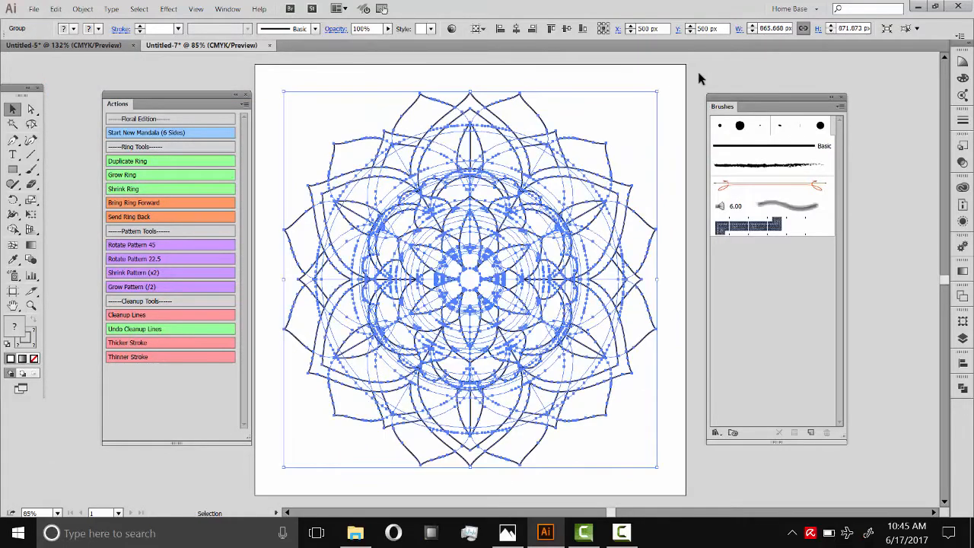
{"action": "left_click", "coordinate": [699, 74]}
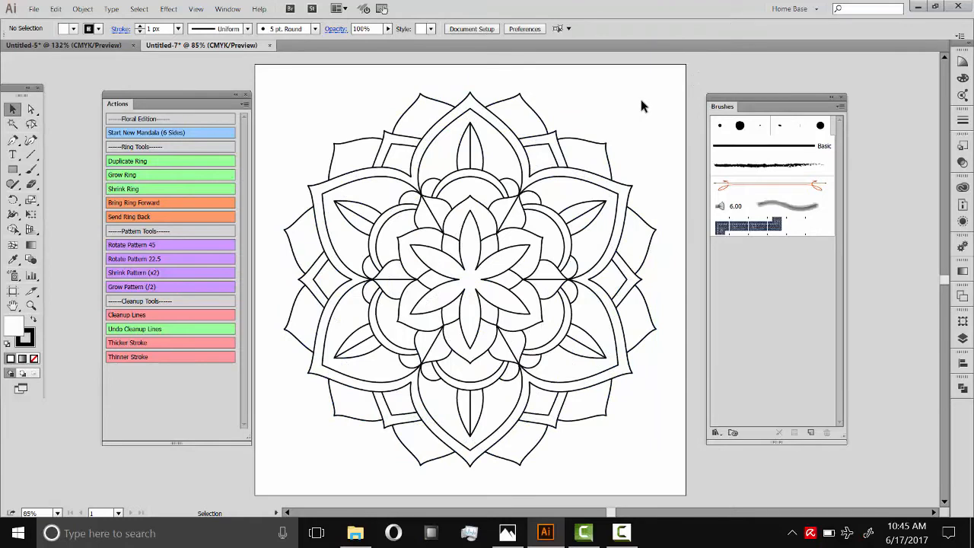
Step: Set the stroke weight of the enlarged mandala to 4 px
{"action": "left_click_drag", "start_coordinate": [615, 103], "coordinate": [434, 322]}
{"action": "left_click", "coordinate": [159, 28]}
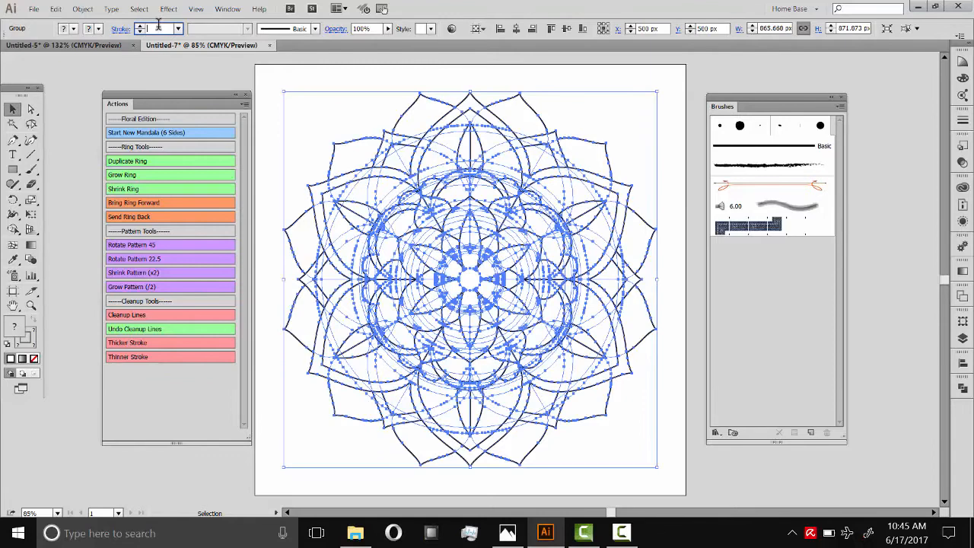
{"action": "type", "text": "4"}
{"action": "key", "text": "Return"}
{"action": "left_click", "coordinate": [628, 81]}
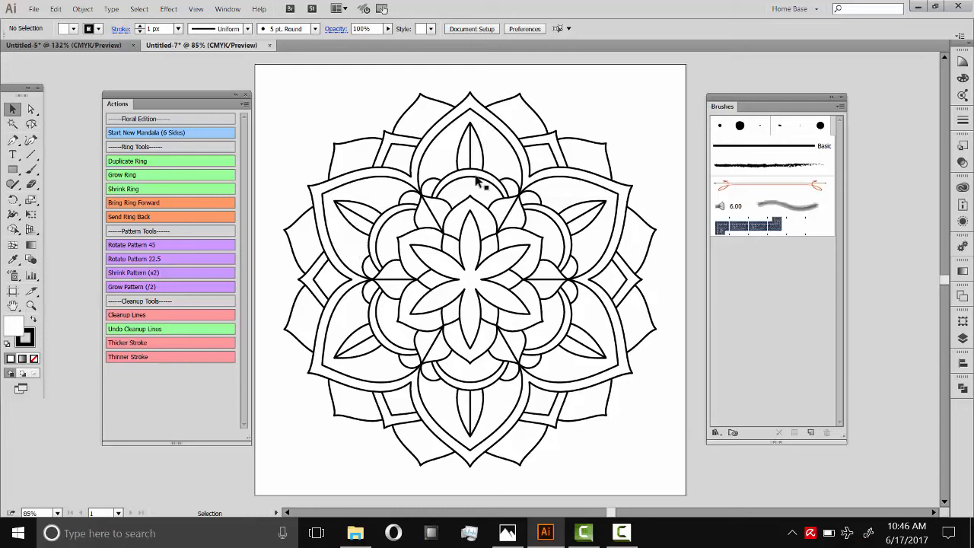
Step: Move the mandala off the artboard onto the empty canvas to its right
{"action": "scroll", "coordinate": [523, 217], "scroll_direction": "right", "scroll_amount": 5}
{"action": "scroll", "coordinate": [523, 217], "scroll_direction": "up", "scroll_amount": 1}
{"action": "left_click_drag", "start_coordinate": [582, 158], "coordinate": [371, 365]}
{"action": "scroll", "coordinate": [522, 195], "scroll_direction": "down", "scroll_amount": 3}
{"action": "scroll", "coordinate": [522, 195], "scroll_direction": "right", "scroll_amount": 2}
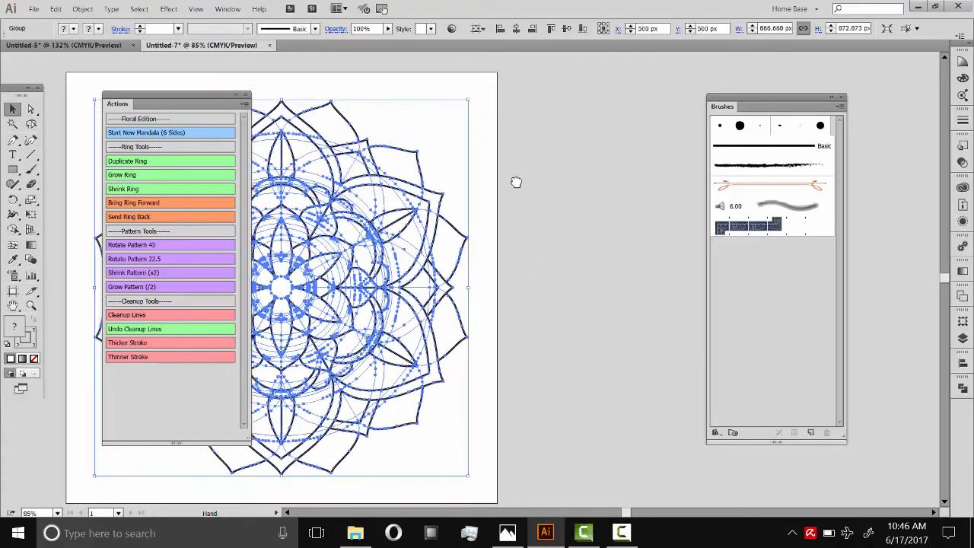
{"action": "left_click_drag", "start_coordinate": [315, 191], "coordinate": [574, 170]}
{"action": "left_click_drag", "start_coordinate": [565, 166], "coordinate": [537, 223]}
{"action": "left_click", "coordinate": [638, 86]}
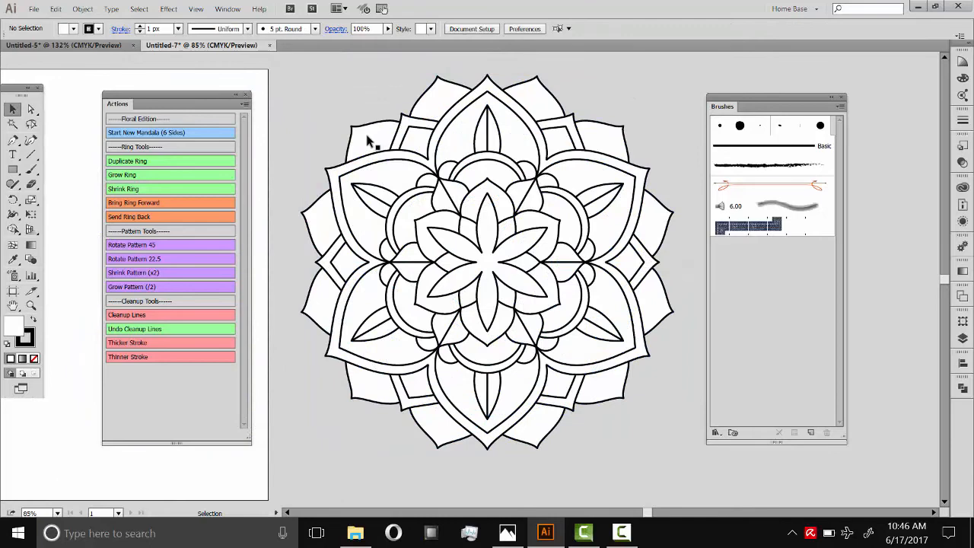
Step: Rasterize the mandala into a 300 ppi image with a white background
{"action": "left_click", "coordinate": [388, 169]}
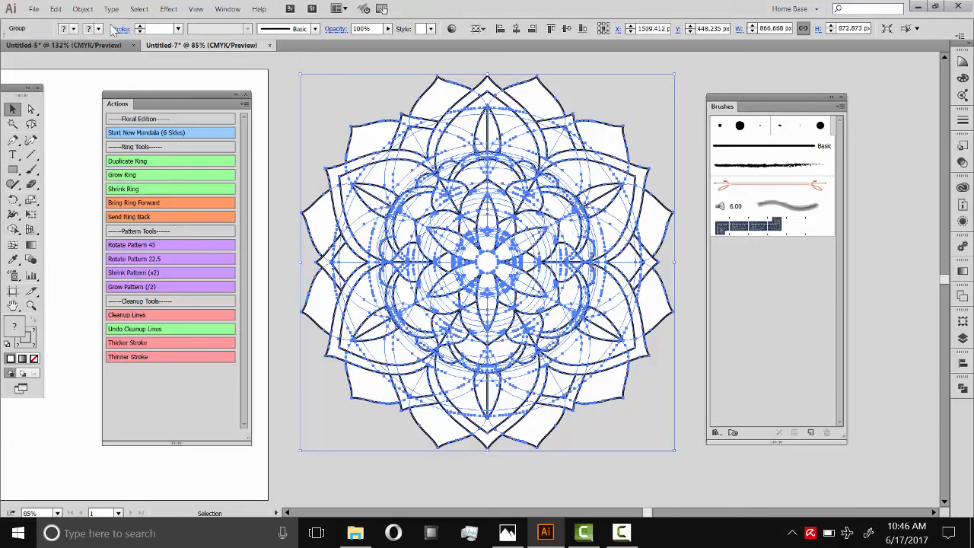
{"action": "left_click", "coordinate": [82, 9]}
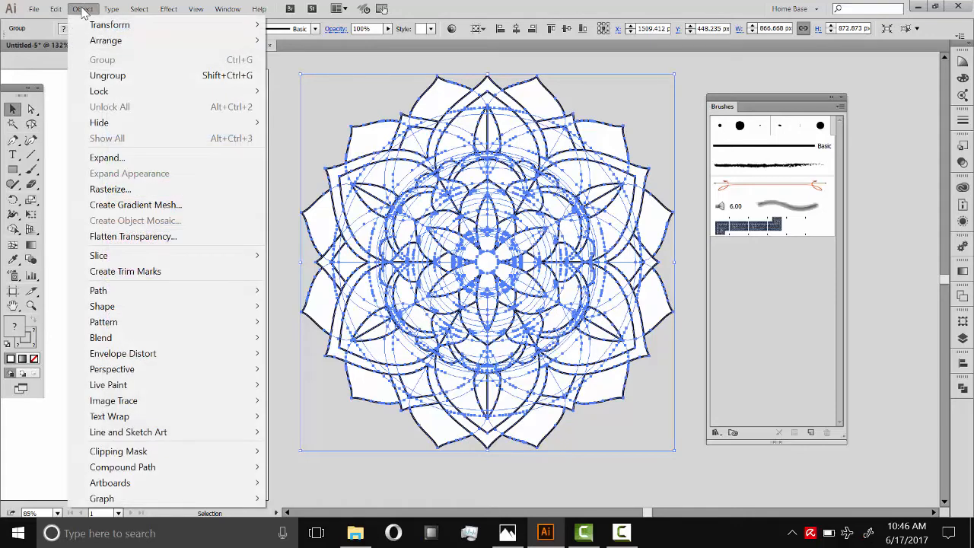
{"action": "left_click", "coordinate": [110, 189]}
{"action": "left_click", "coordinate": [526, 359]}
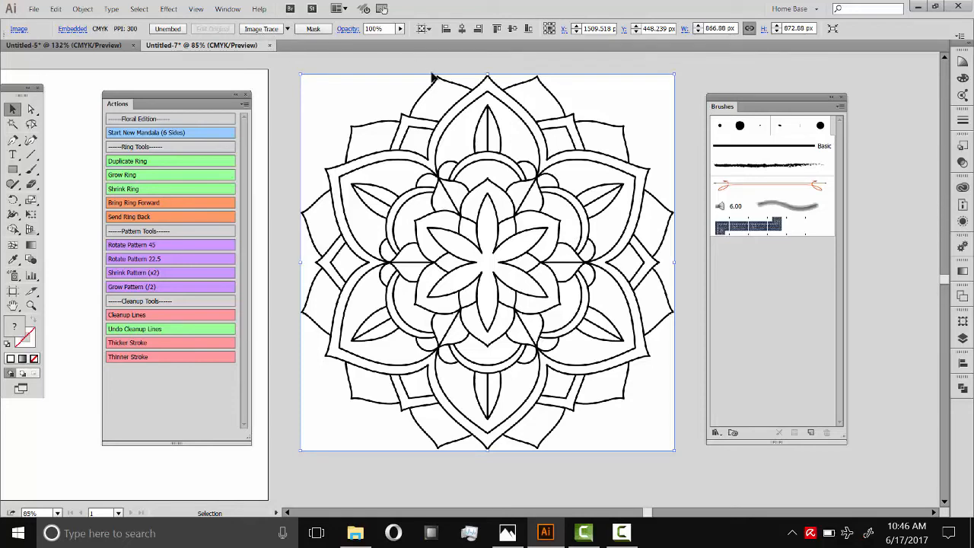
Step: Trace the rasterized mandala with the Black and White Logo preset and expand the tracing
{"action": "left_click", "coordinate": [449, 95]}
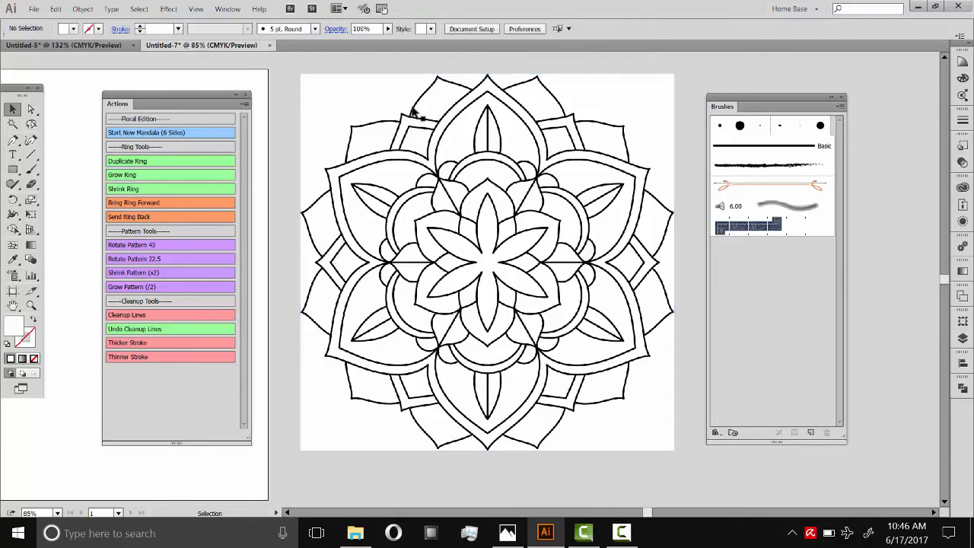
{"action": "left_click", "coordinate": [423, 112]}
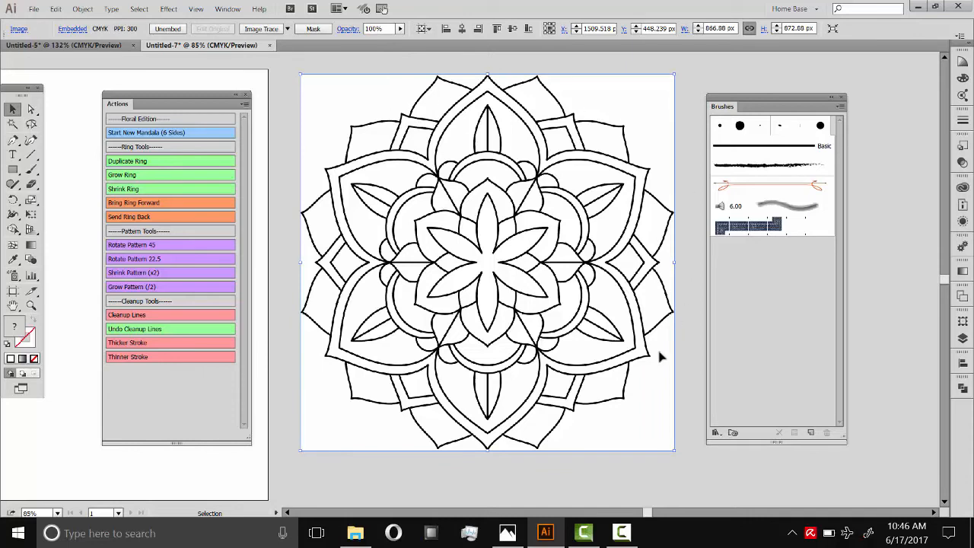
{"action": "left_click", "coordinate": [288, 30]}
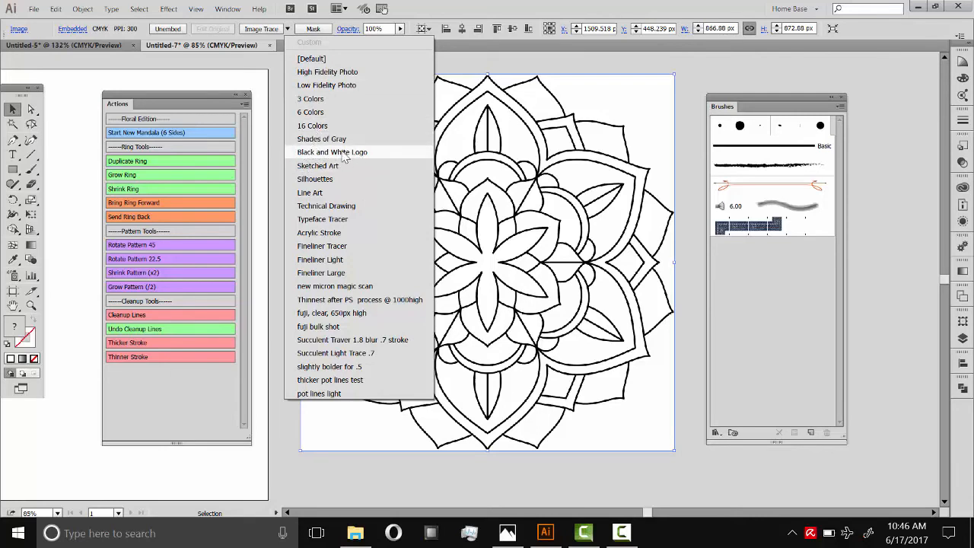
{"action": "left_click", "coordinate": [289, 30]}
{"action": "left_click", "coordinate": [288, 31]}
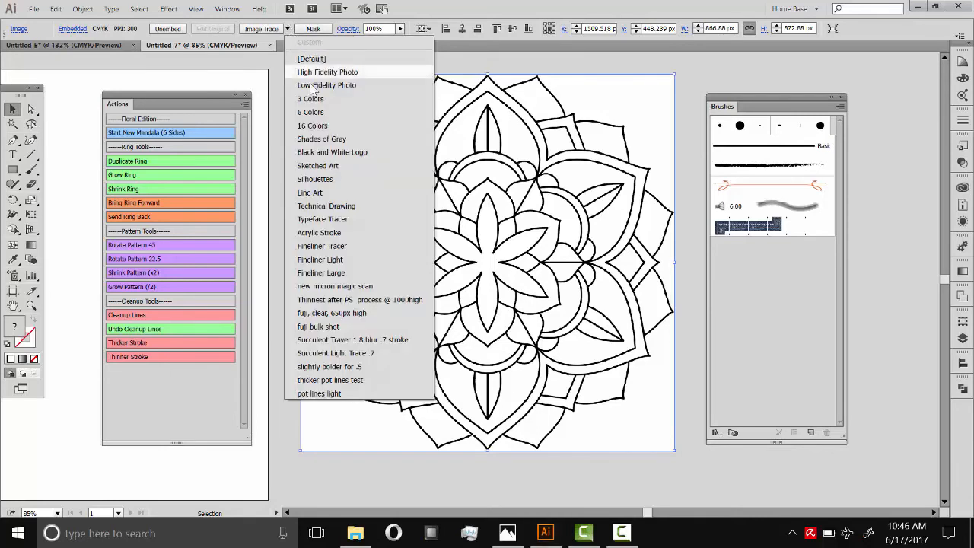
{"action": "left_click", "coordinate": [322, 156]}
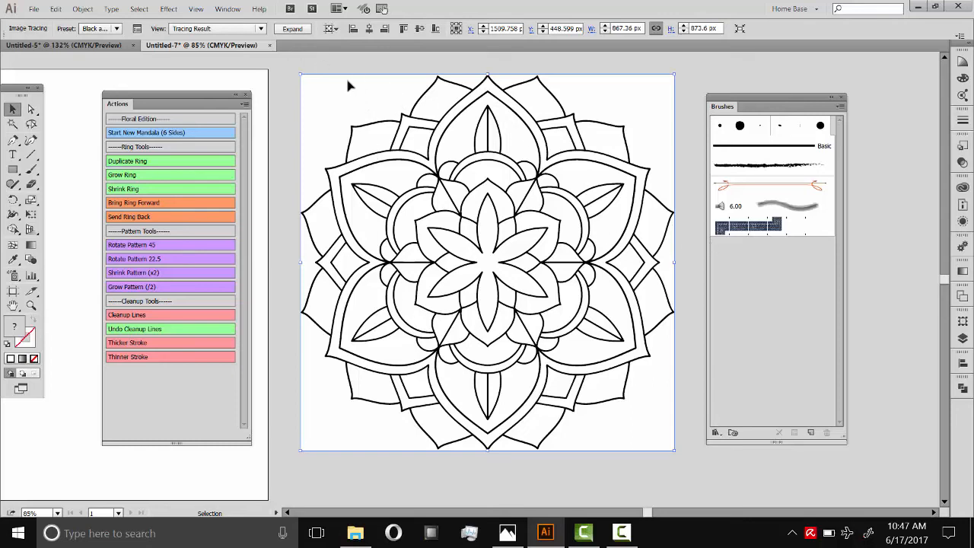
{"action": "left_click", "coordinate": [292, 28]}
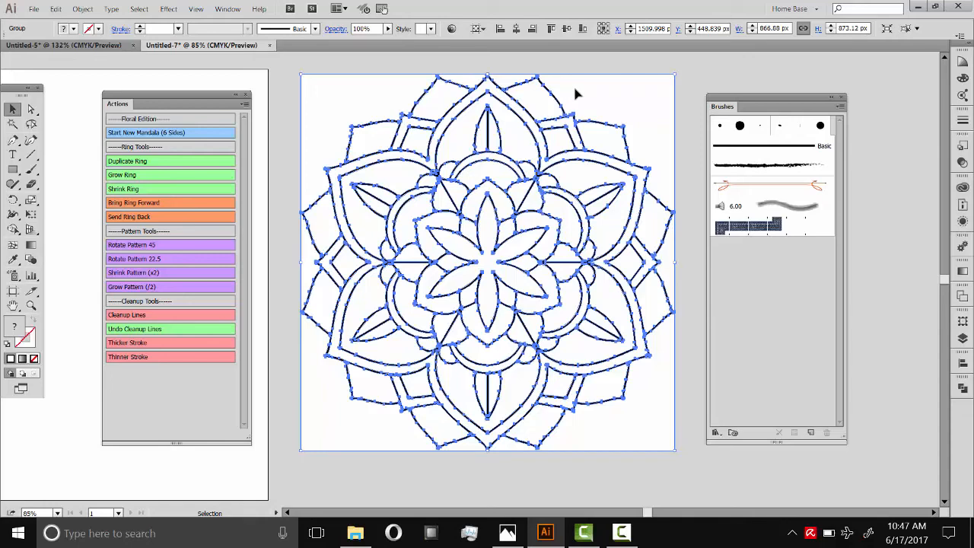
Step: Ungroup the expanded tracing into separate paths and clear the selection
{"action": "left_click", "coordinate": [601, 94]}
{"action": "left_click", "coordinate": [524, 92]}
{"action": "left_click", "coordinate": [83, 8]}
{"action": "left_click", "coordinate": [104, 75]}
{"action": "left_click", "coordinate": [383, 107]}
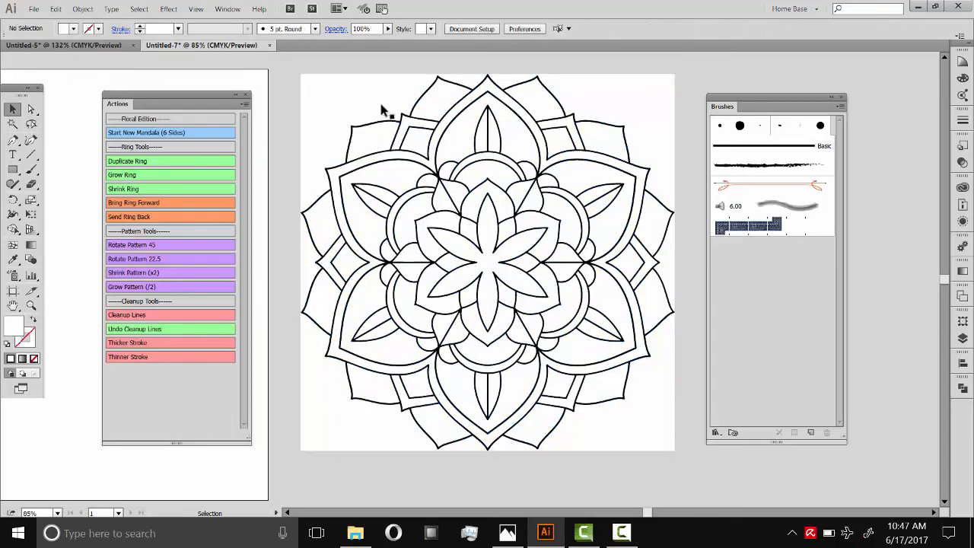
Step: Delete the four white background shapes at the corners around the mandala
{"action": "left_click", "coordinate": [381, 83]}
{"action": "left_click", "coordinate": [640, 97], "text": "shift"}
{"action": "left_click", "coordinate": [646, 385], "text": "shift"}
{"action": "left_click", "coordinate": [383, 417], "text": "shift"}
{"action": "key", "text": "Delete"}
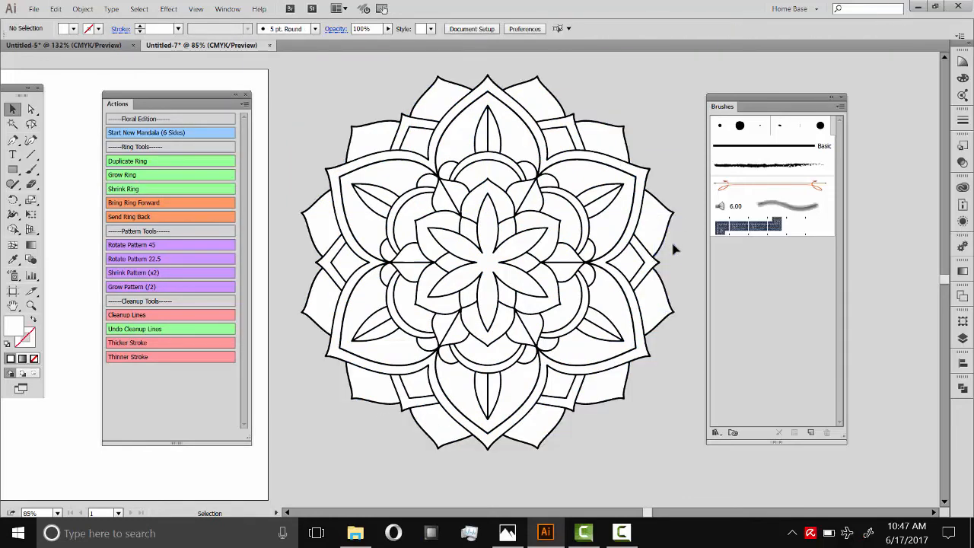
Step: Delete every path sharing the outer petal's white fill color and select the remaining black line art
{"action": "left_click", "coordinate": [542, 96]}
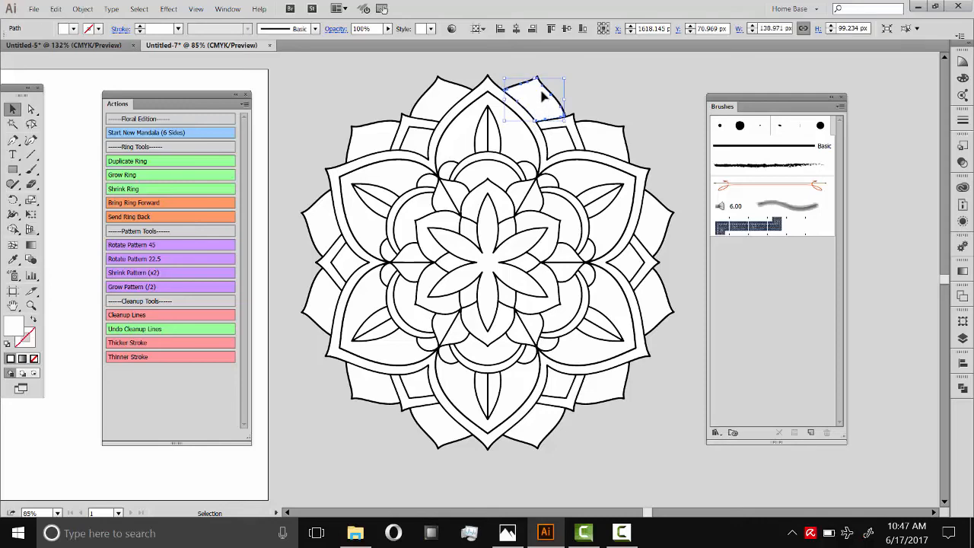
{"action": "left_click", "coordinate": [139, 10]}
{"action": "mouse_move", "coordinate": [195, 147]}
{"action": "left_click", "coordinate": [396, 202]}
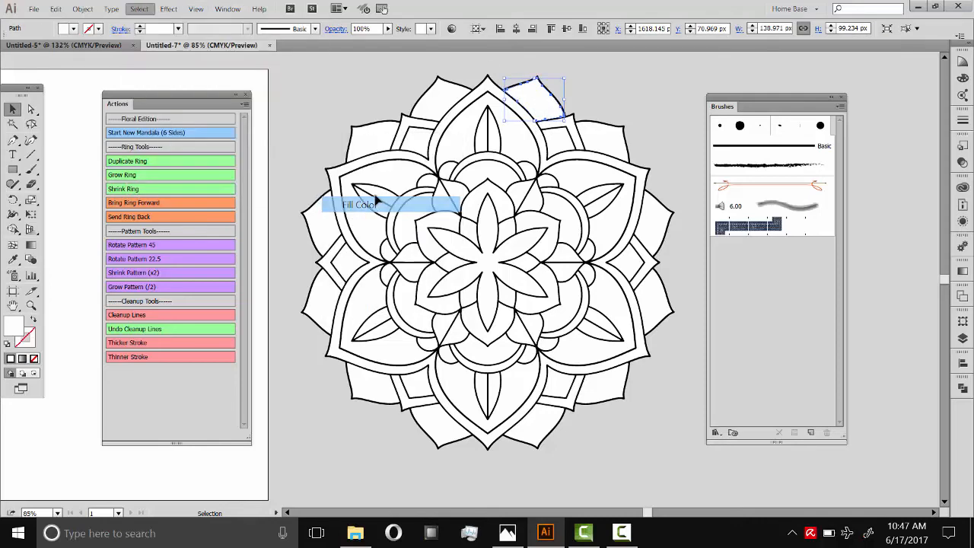
{"action": "key", "text": "Delete"}
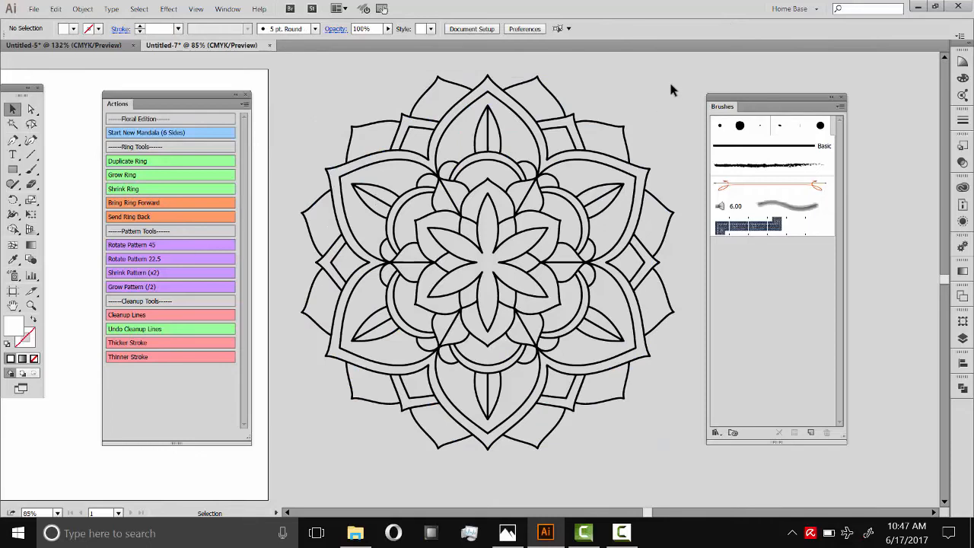
{"action": "left_click_drag", "start_coordinate": [460, 290], "coordinate": [297, 468]}
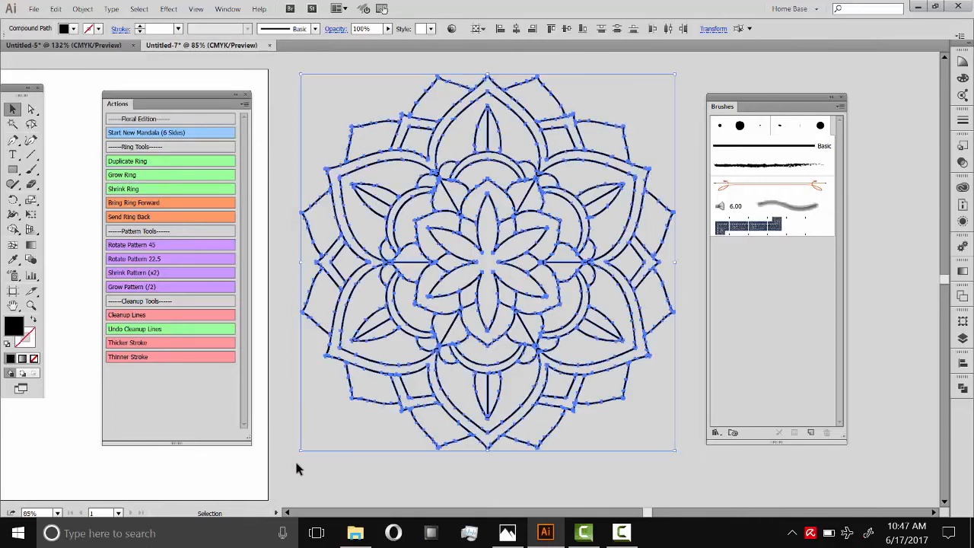
Step: Recolor the selected black mandala line art with a red fill
{"action": "left_click", "coordinate": [74, 28]}
{"action": "left_click", "coordinate": [42, 50]}
{"action": "key", "text": "Escape"}
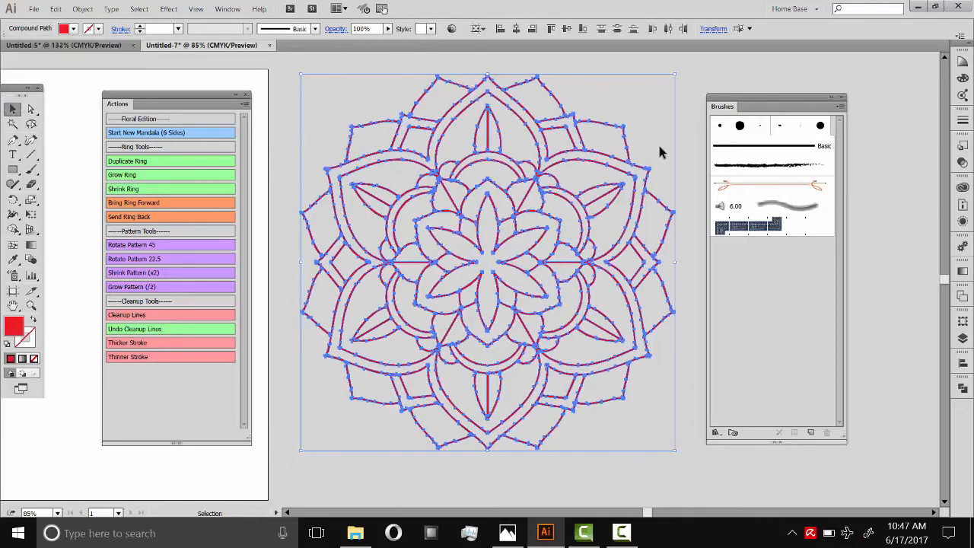
{"action": "left_click", "coordinate": [703, 95]}
Step: Undo the red recoloring and the deletion of the white fill shapes, and clear the selection
{"action": "key", "text": "ctrl+z"}
{"action": "key", "text": "ctrl+z"}
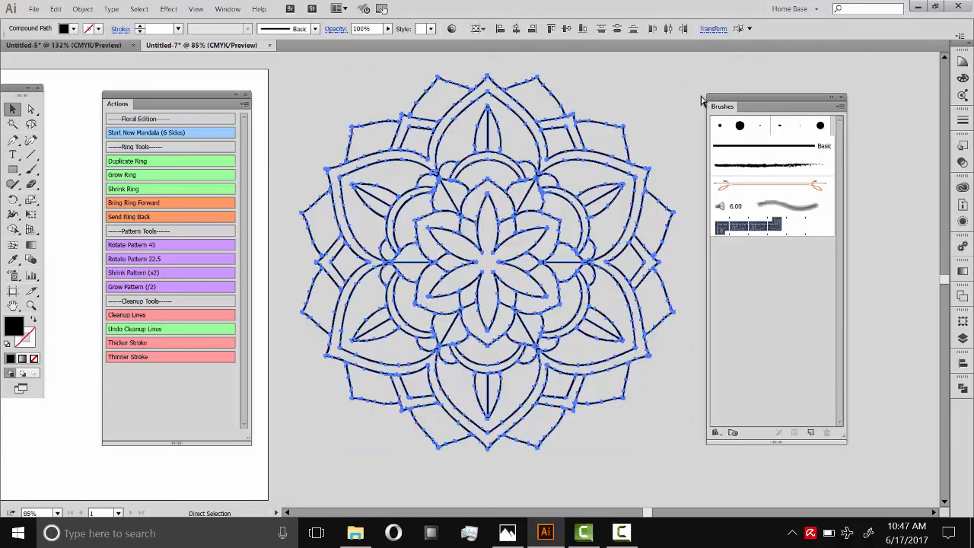
{"action": "left_click", "coordinate": [659, 72]}
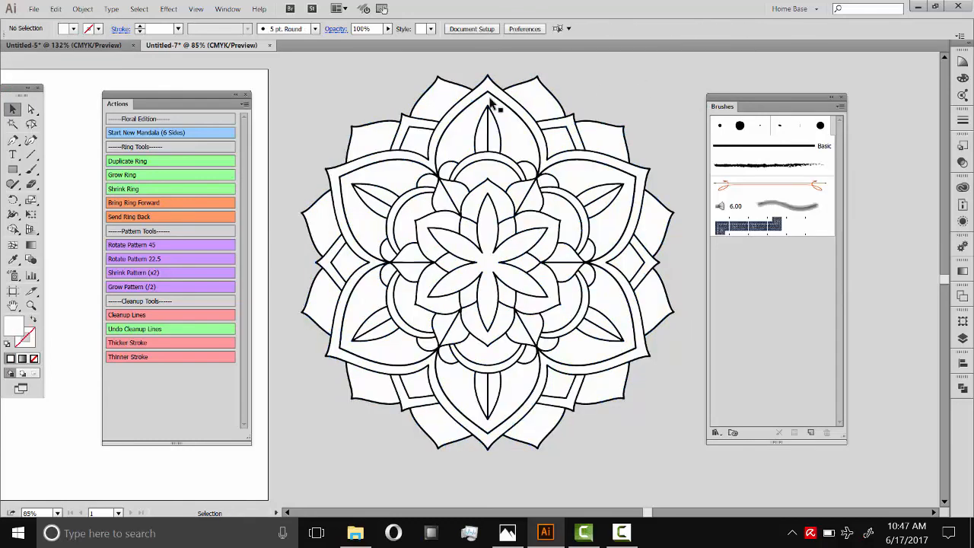
Step: Fill the white interiors of the six large pointed petals with light blue
{"action": "left_click", "coordinate": [461, 144]}
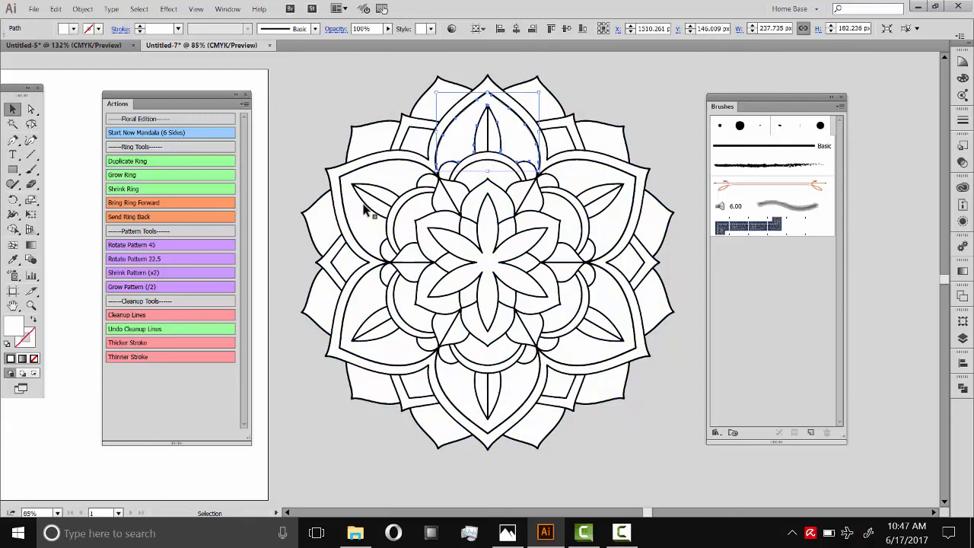
{"action": "left_click", "coordinate": [371, 226], "text": "shift"}
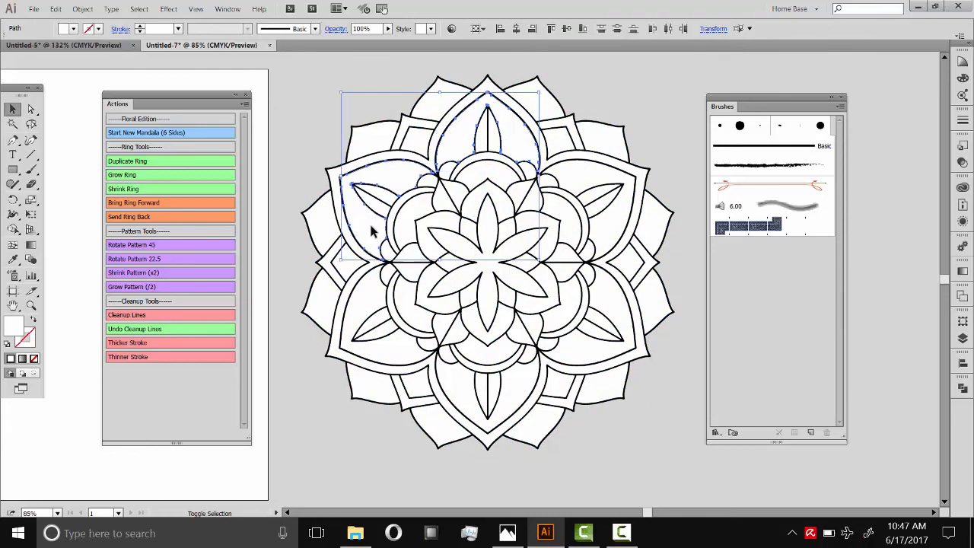
{"action": "left_click", "coordinate": [469, 383], "text": "shift"}
{"action": "left_click", "coordinate": [583, 347], "text": "shift"}
{"action": "left_click", "coordinate": [619, 218], "text": "shift"}
{"action": "left_click", "coordinate": [73, 28]}
{"action": "left_click", "coordinate": [67, 50]}
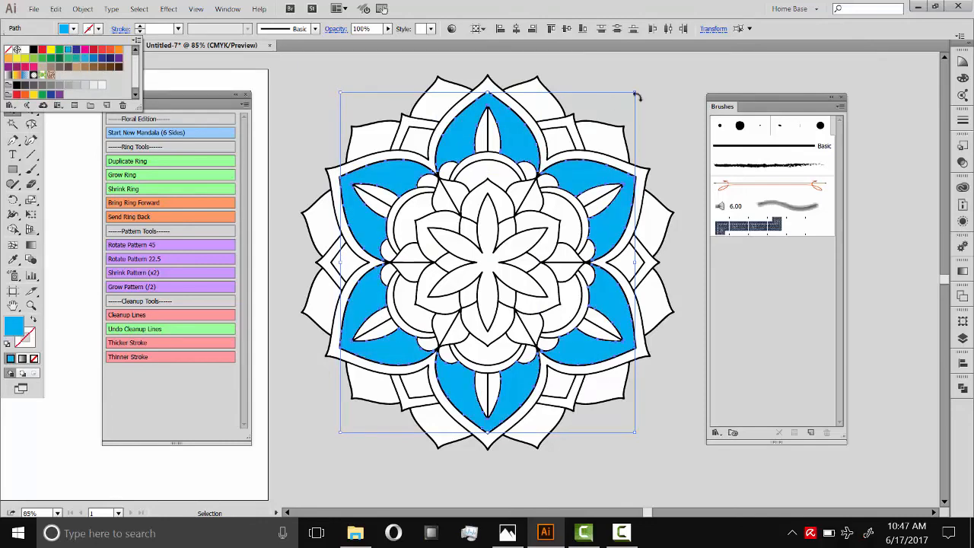
{"action": "left_click", "coordinate": [670, 76]}
Step: Group the whole mandala and center it horizontally and vertically on the artboard
{"action": "left_click_drag", "start_coordinate": [667, 90], "coordinate": [312, 436]}
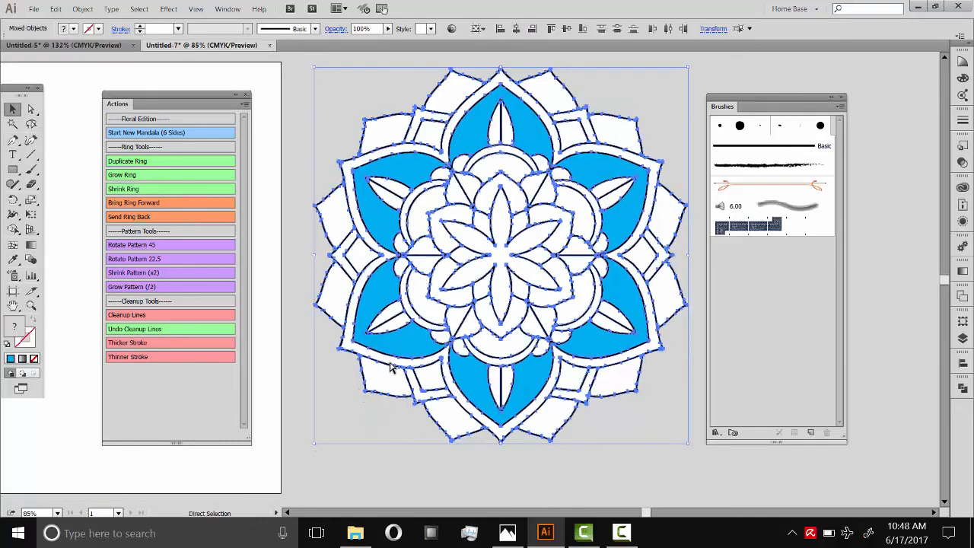
{"action": "left_click", "coordinate": [516, 28]}
{"action": "left_click", "coordinate": [566, 28]}
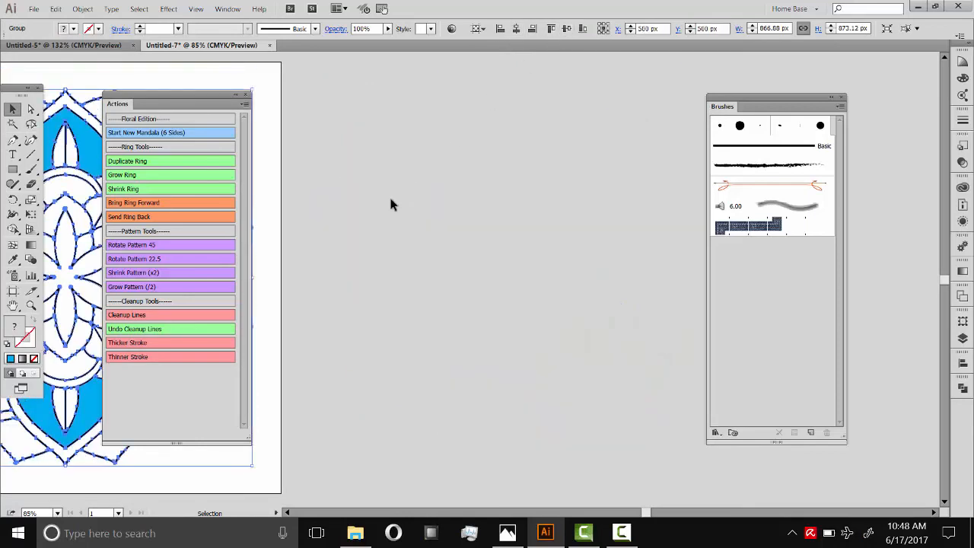
{"action": "left_click_drag", "start_coordinate": [553, 199], "coordinate": [606, 198]}
{"action": "left_click_drag", "start_coordinate": [350, 204], "coordinate": [624, 221]}
{"action": "left_click_drag", "start_coordinate": [553, 160], "coordinate": [649, 122]}
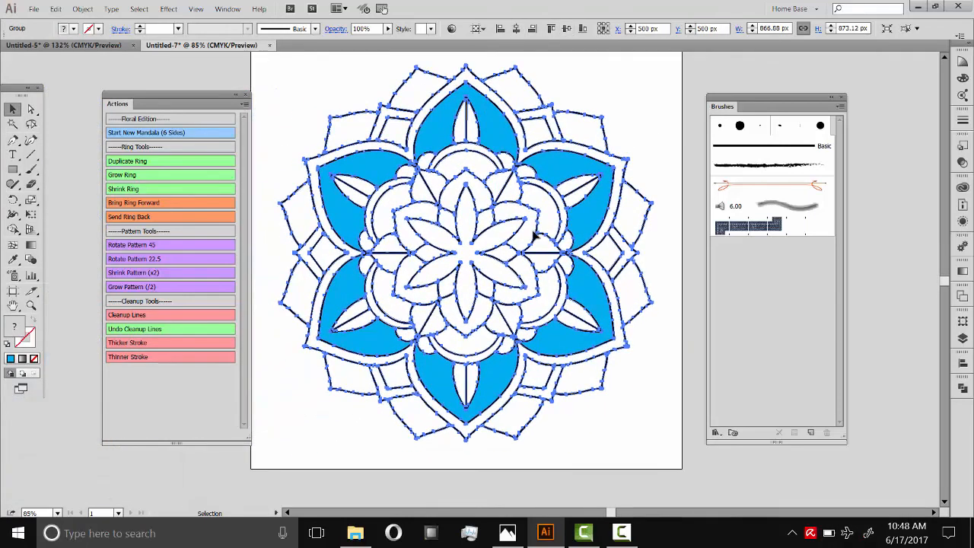